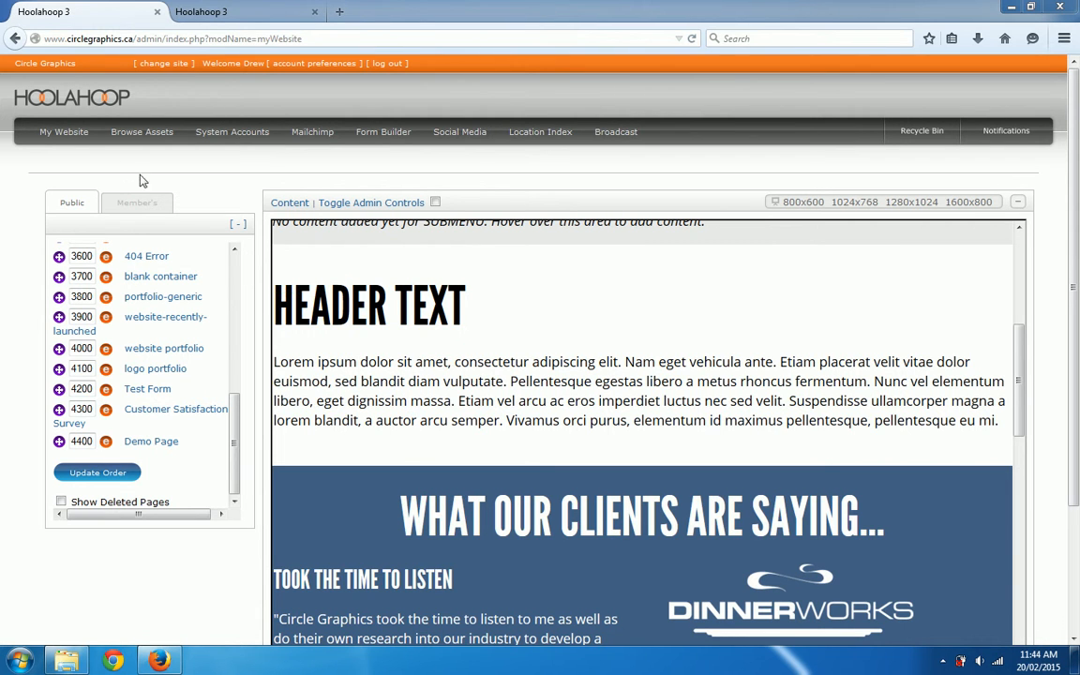
# Step: Add a new gallery in the website's gallery management and name it "Demo Thumbnail Gallery"
pyautogui.moveTo(69, 141)
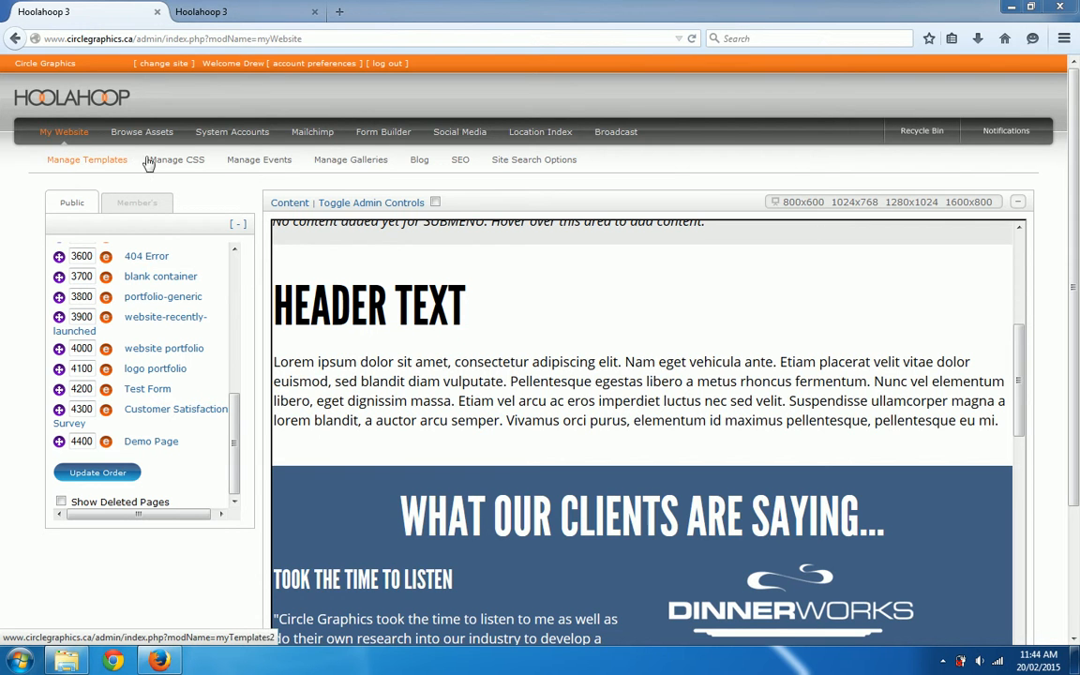
pyautogui.click(381, 166)
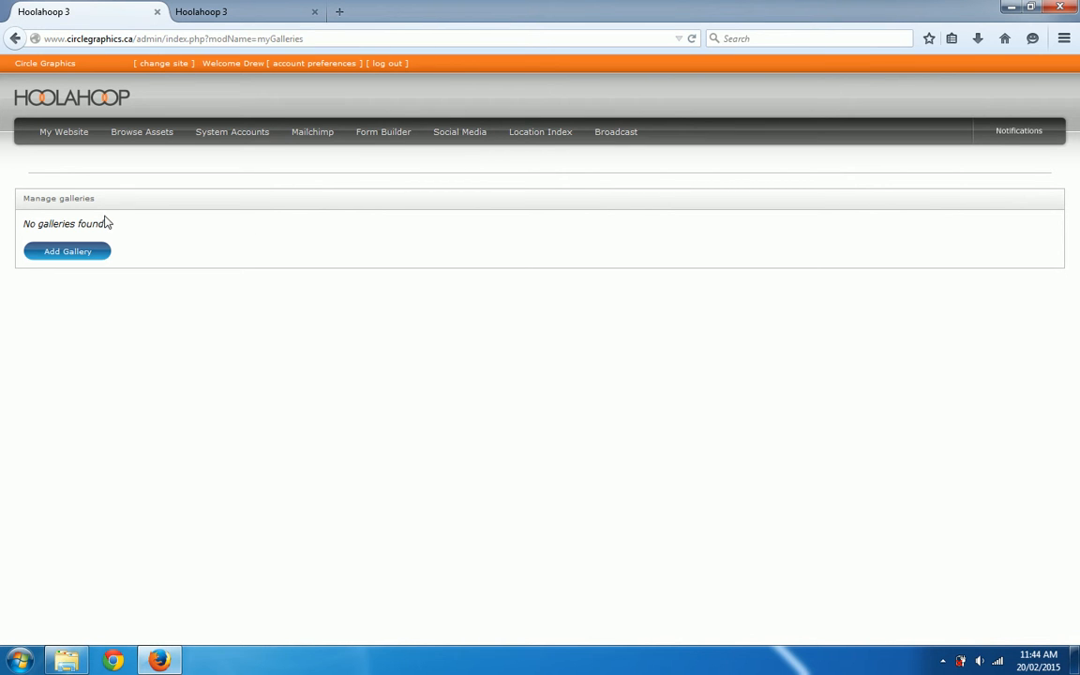
pyautogui.click(57, 253)
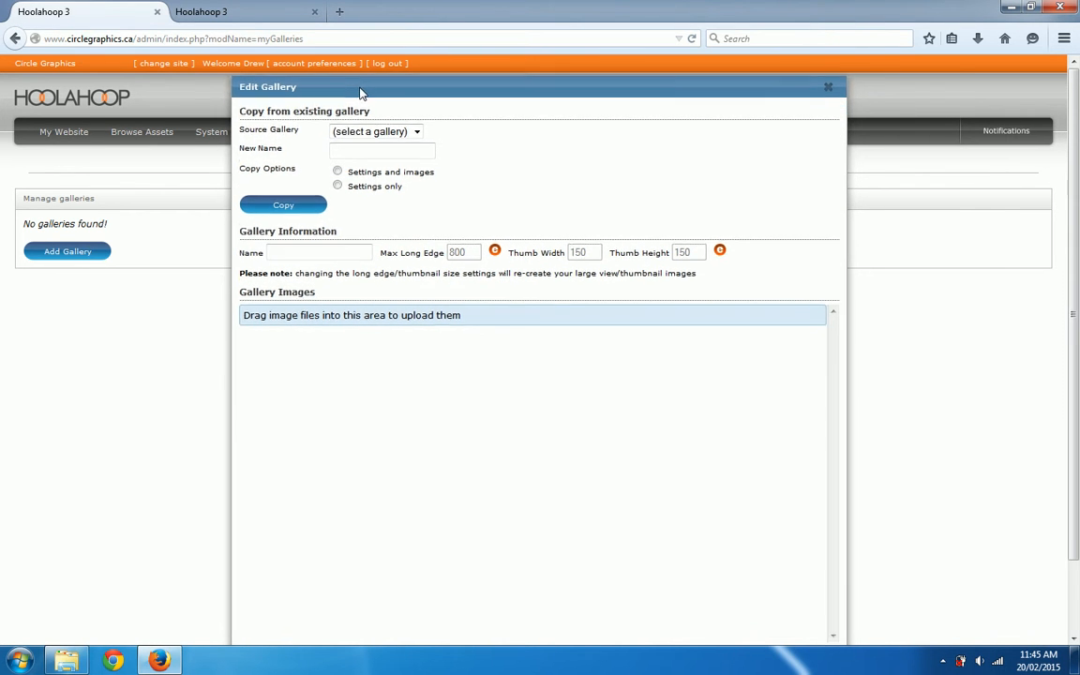
pyautogui.click(311, 242)
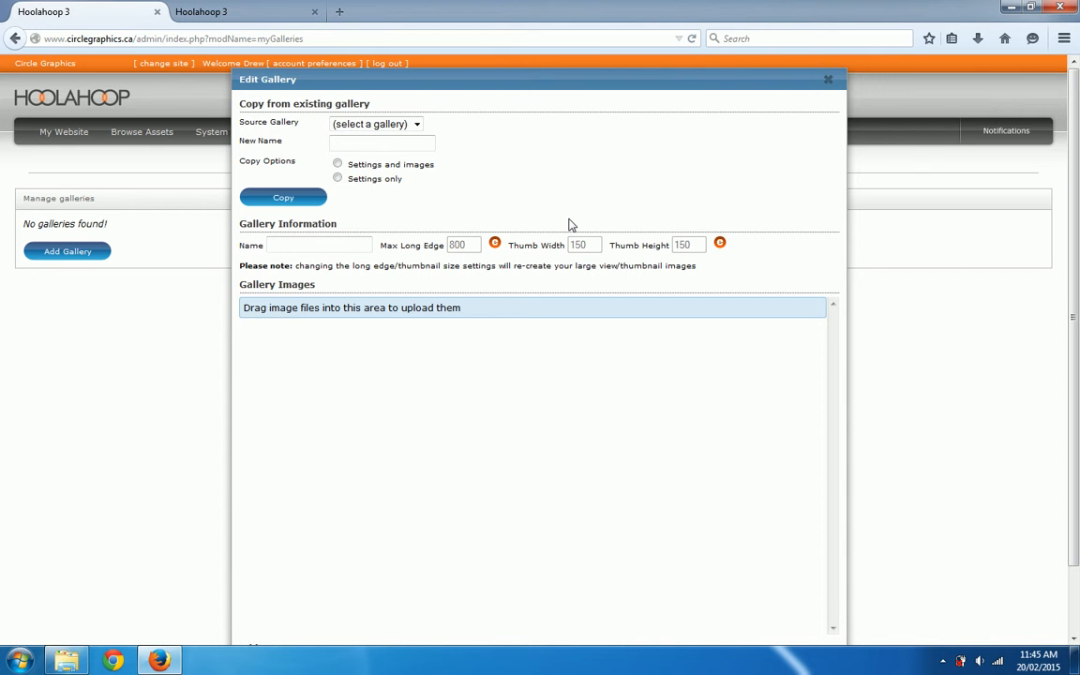
pyautogui.write('Demo Thumbnail Gallery')
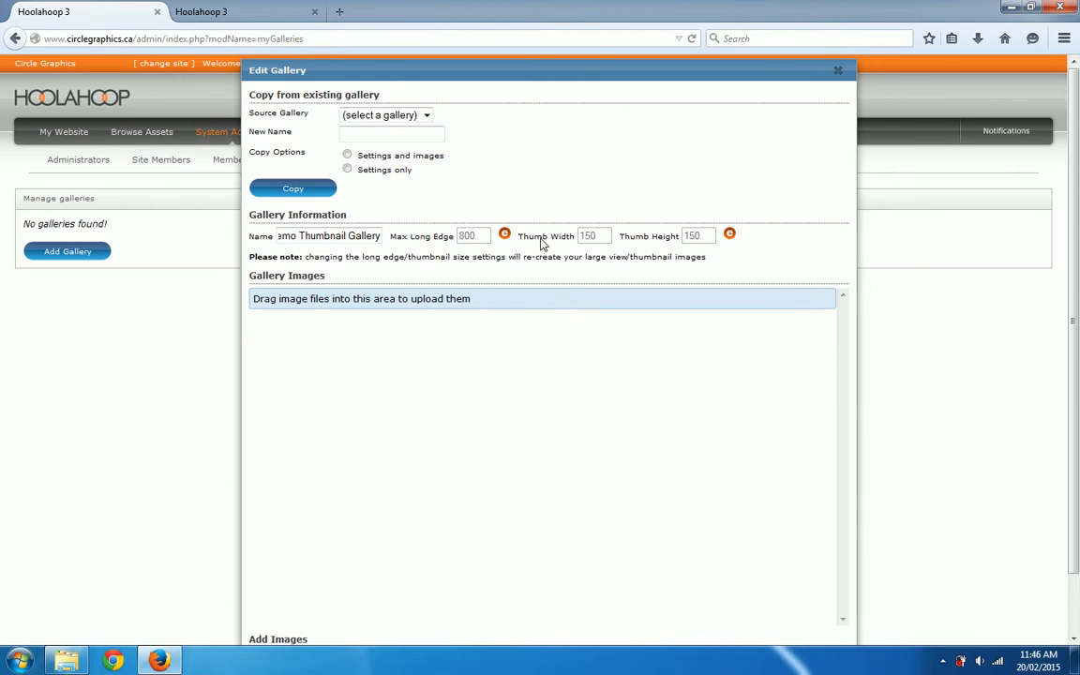
# Step: Set the gallery's max long edge to 1200 and accept re-creating the large-view images
pyautogui.click(504, 233)
pyautogui.doubleClick(487, 236)
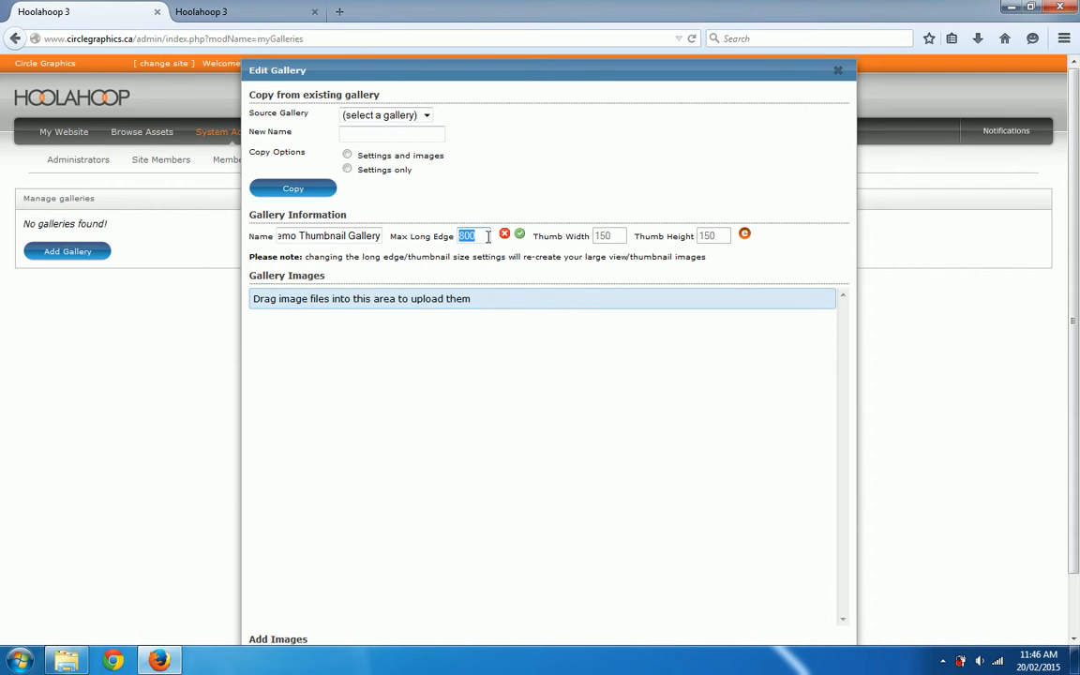
pyautogui.write('1200')
pyautogui.click(521, 236)
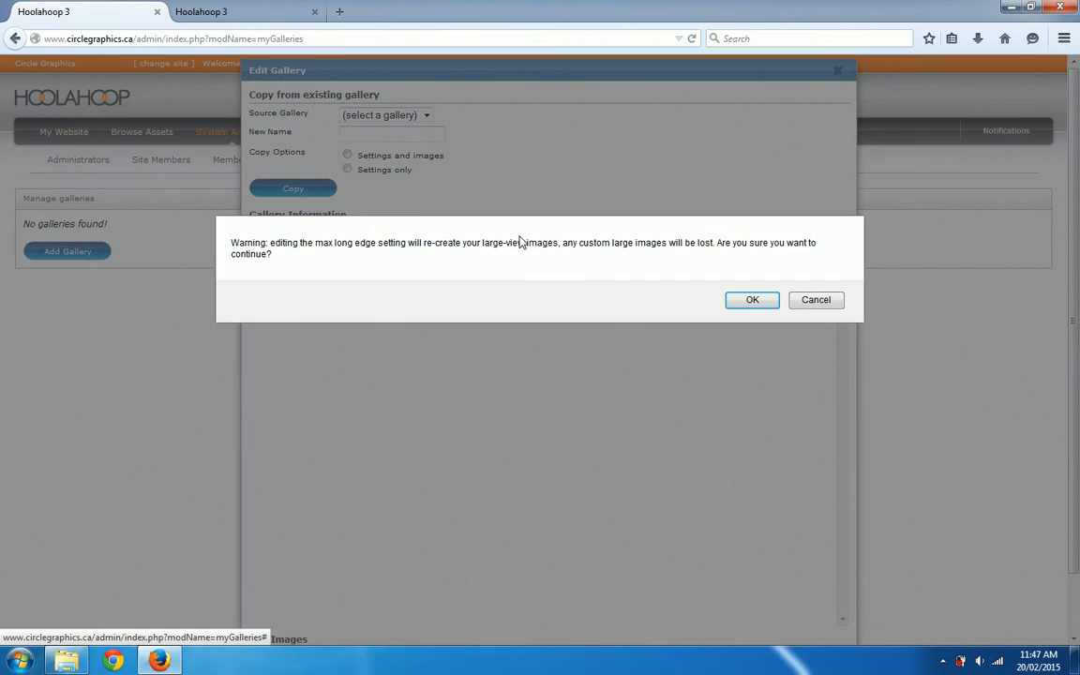
pyautogui.click(739, 300)
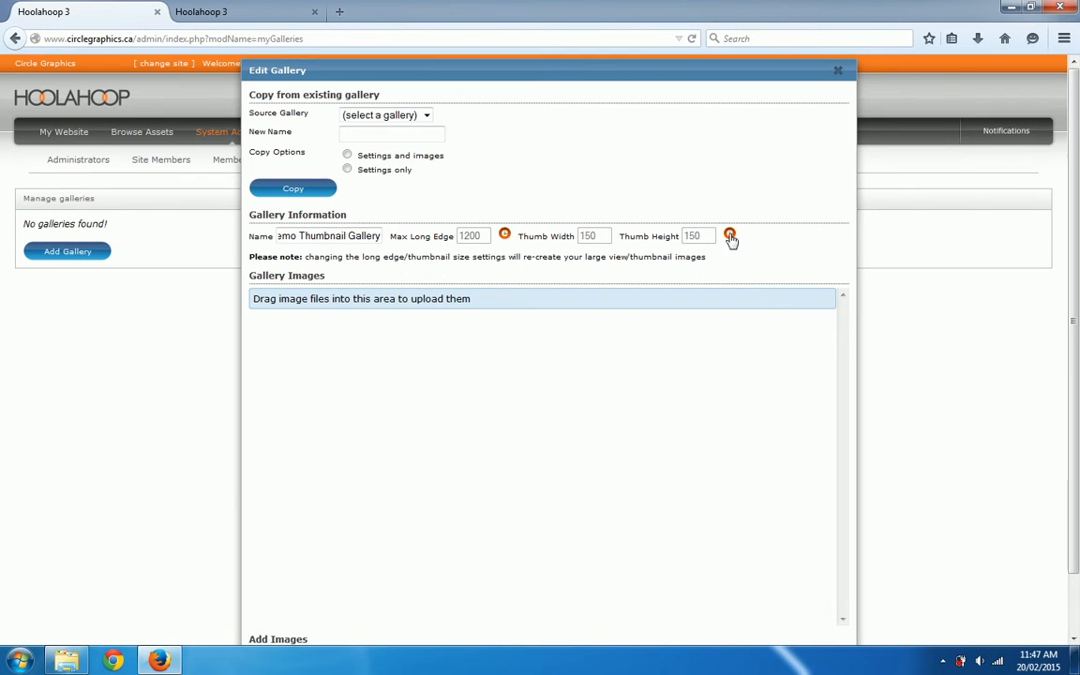
# Step: Set the gallery's thumbnail width and height to 200 each and accept re-creating the thumbnails
pyautogui.click(727, 234)
pyautogui.doubleClick(590, 236)
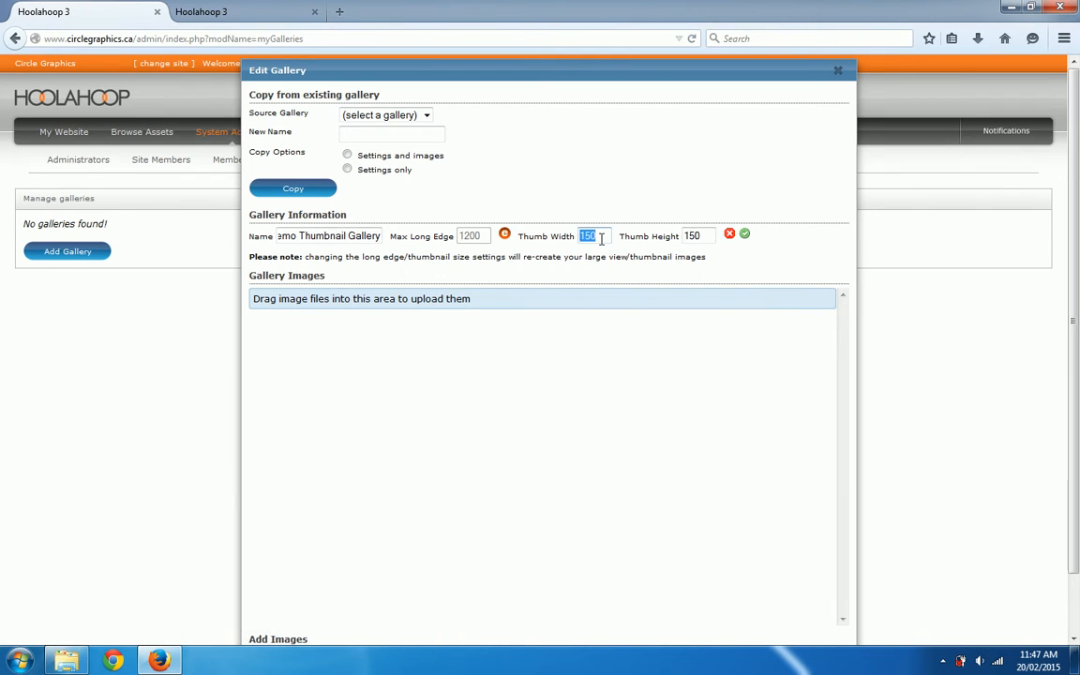
pyautogui.write('200')
pyautogui.press('Tab')
pyautogui.write('200')
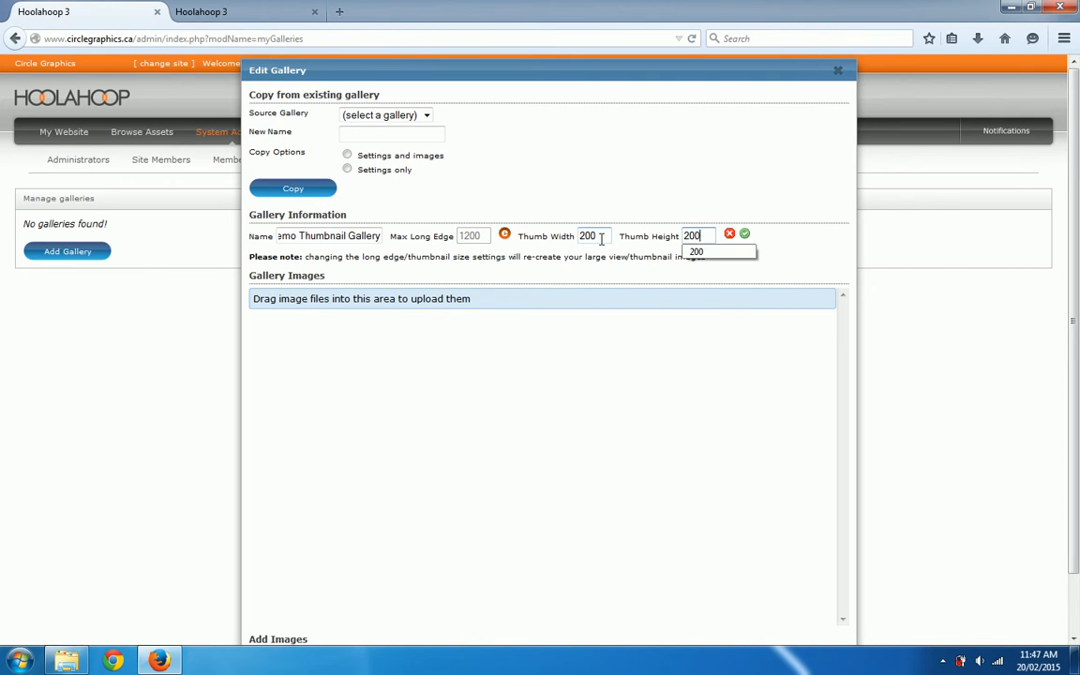
pyautogui.click(659, 194)
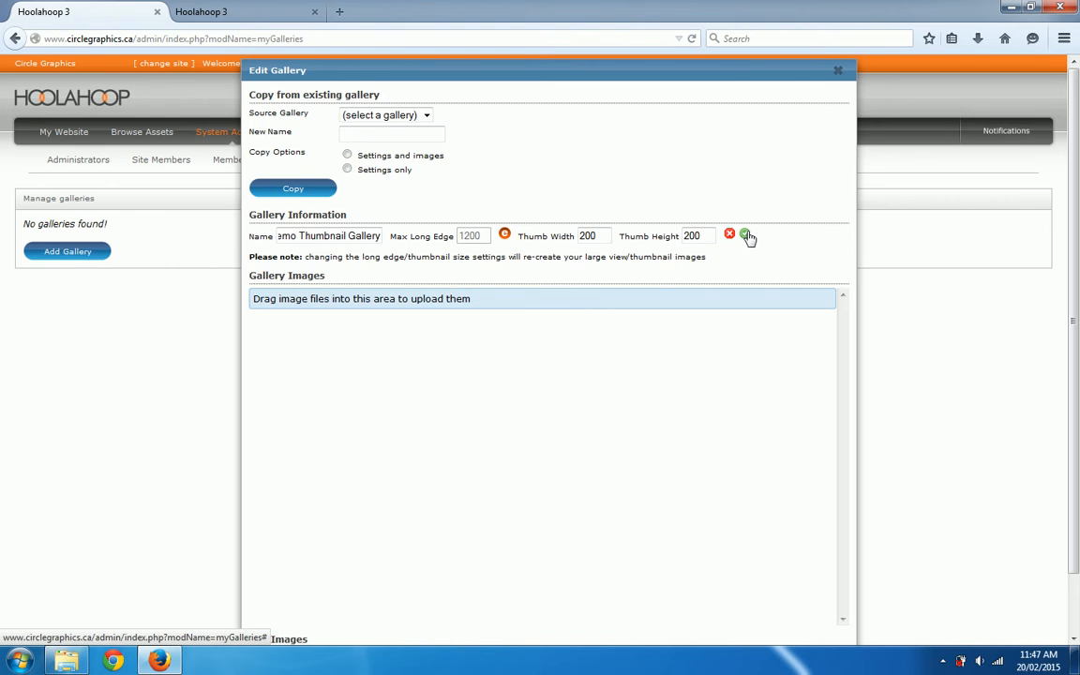
pyautogui.click(745, 234)
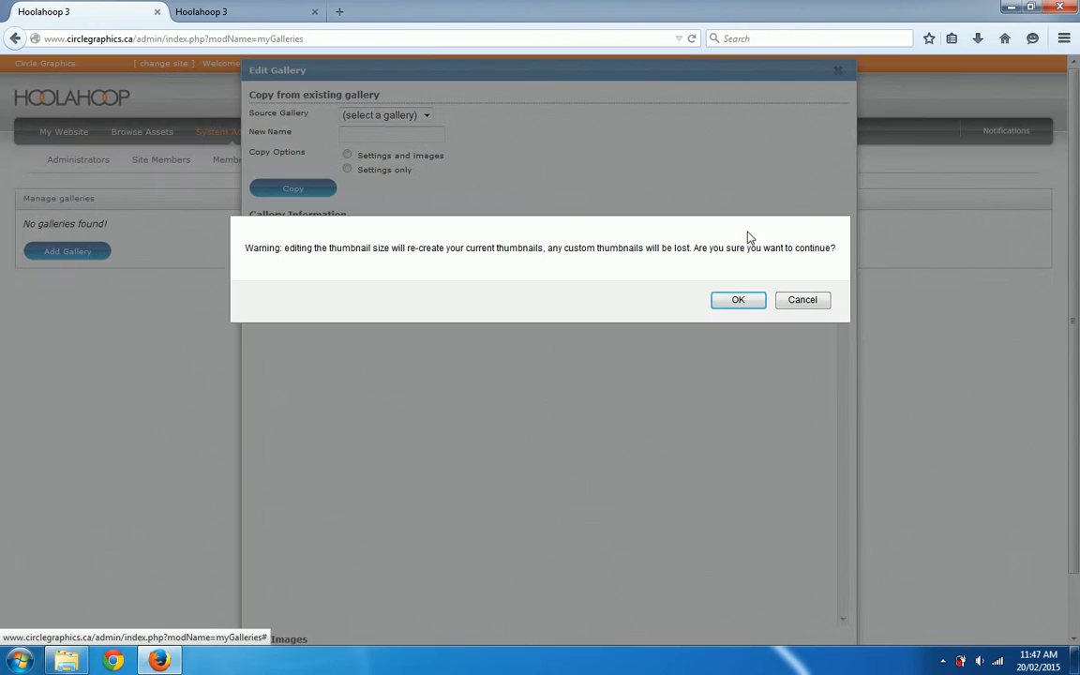
pyautogui.click(739, 300)
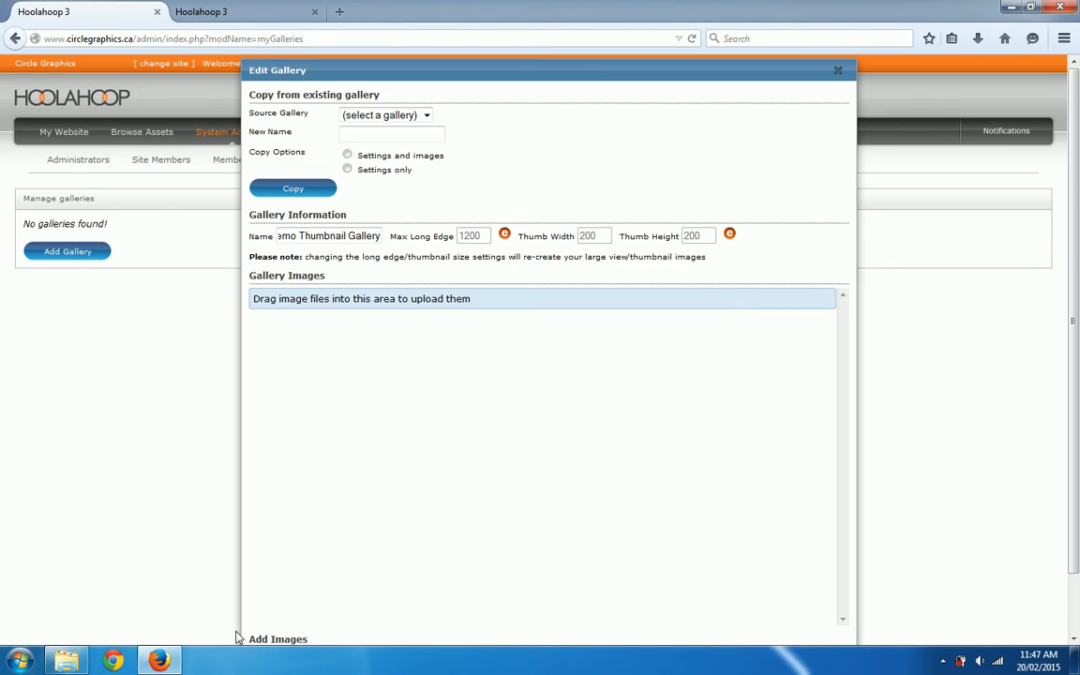
# Step: Upload all eight images from the Sample Pictures folder in Windows Explorer into the gallery
pyautogui.click(66, 661)
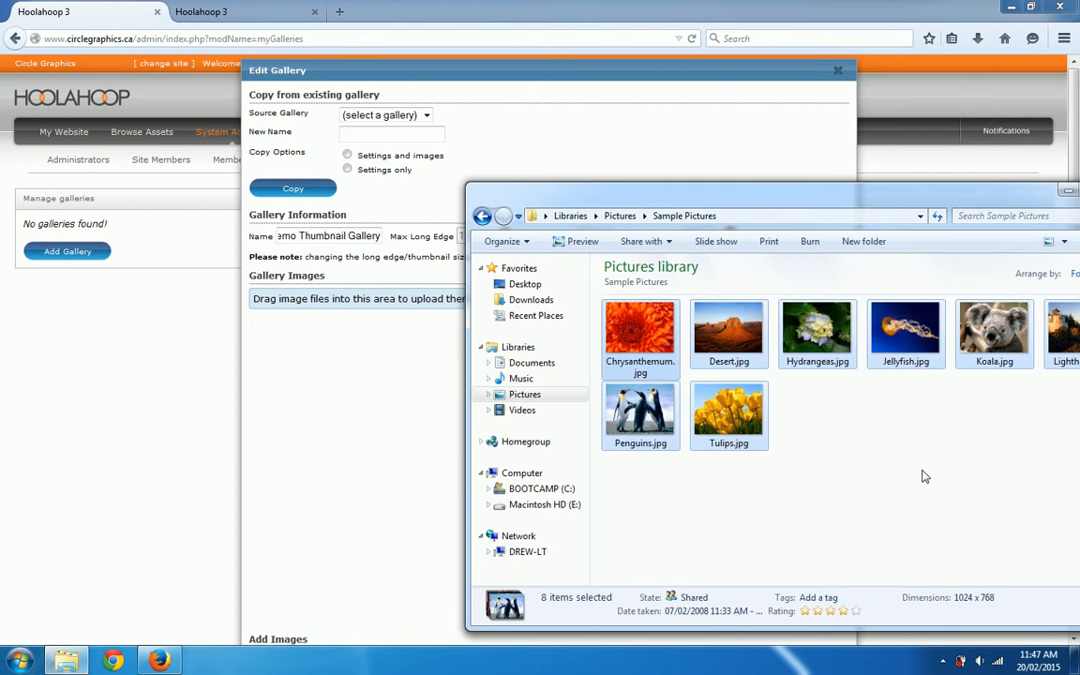
pyautogui.moveTo(809, 185); pyautogui.dragTo(727, 170)
pyautogui.moveTo(999, 462); pyautogui.dragTo(519, 272)
pyautogui.moveTo(557, 312); pyautogui.dragTo(285, 286)
pyautogui.click(642, 134)
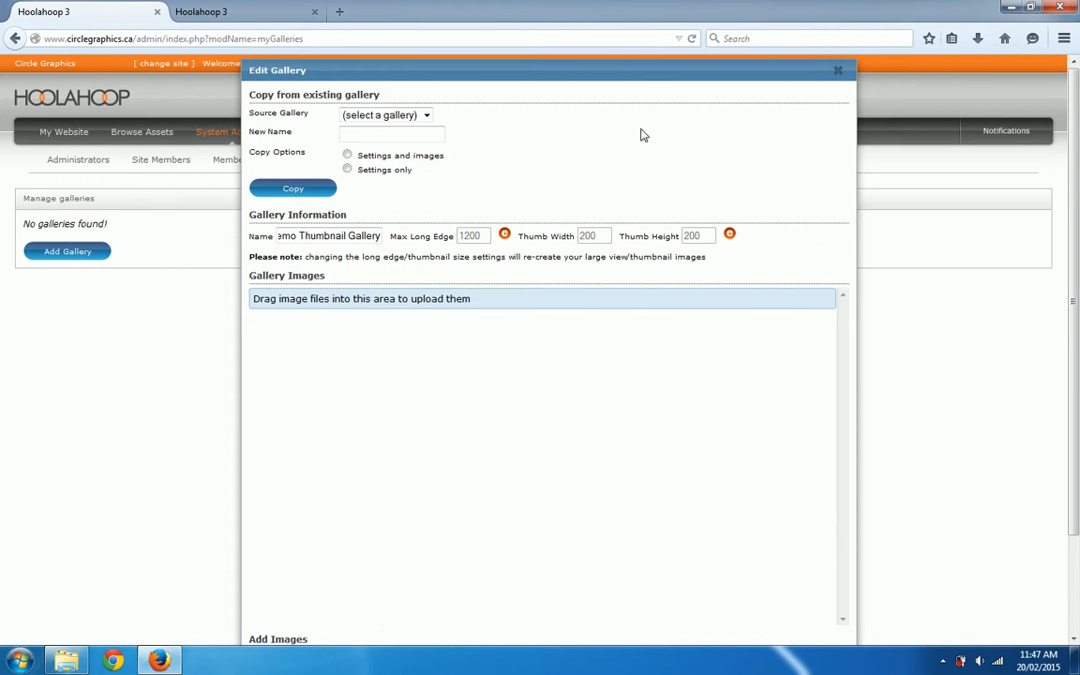
# Step: Crop the lighthouse image's thumbnail to a large square from the picture's upper-left corner that includes the whole lighthouse, and submit the crop
pyautogui.scroll(-2, 642, 134)
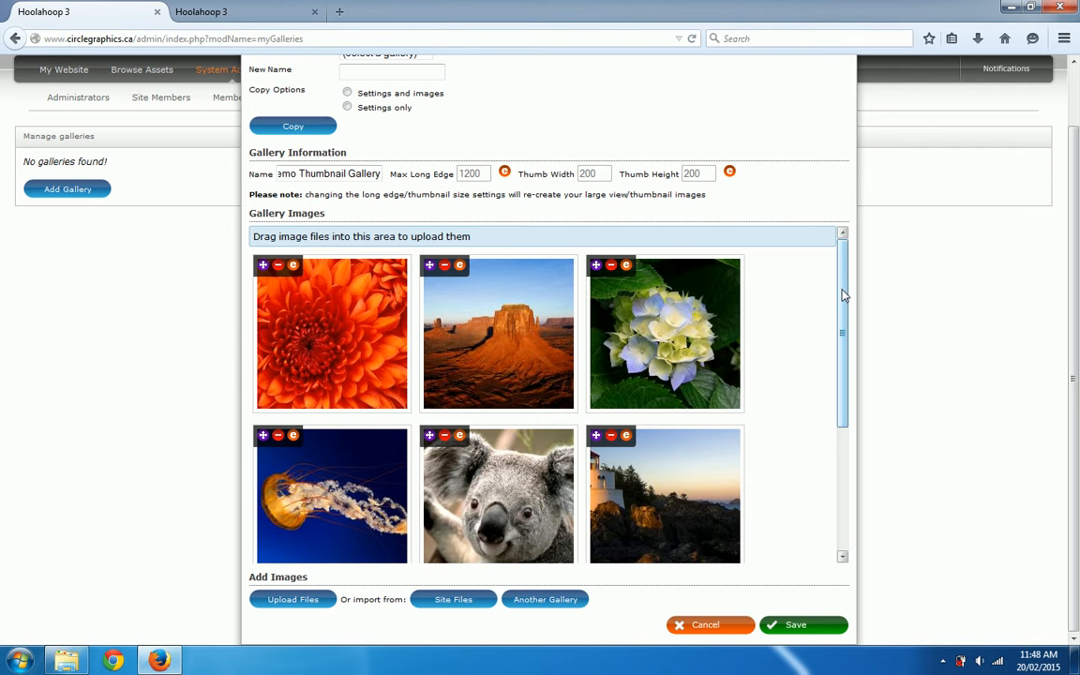
pyautogui.moveTo(843, 295); pyautogui.dragTo(844, 373)
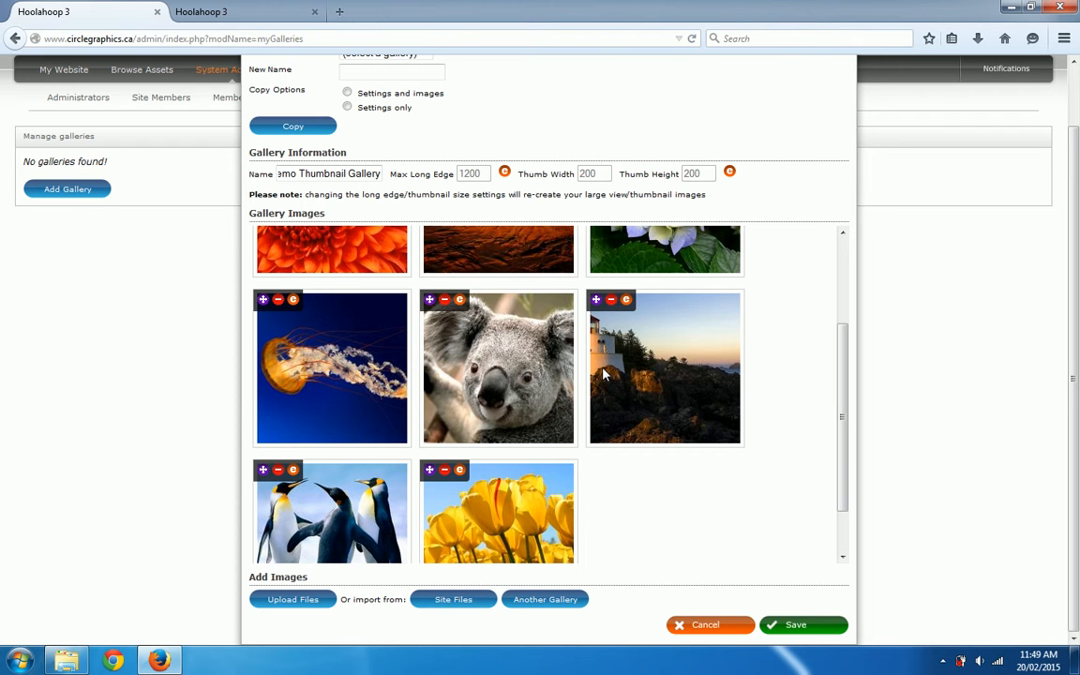
pyautogui.click(627, 301)
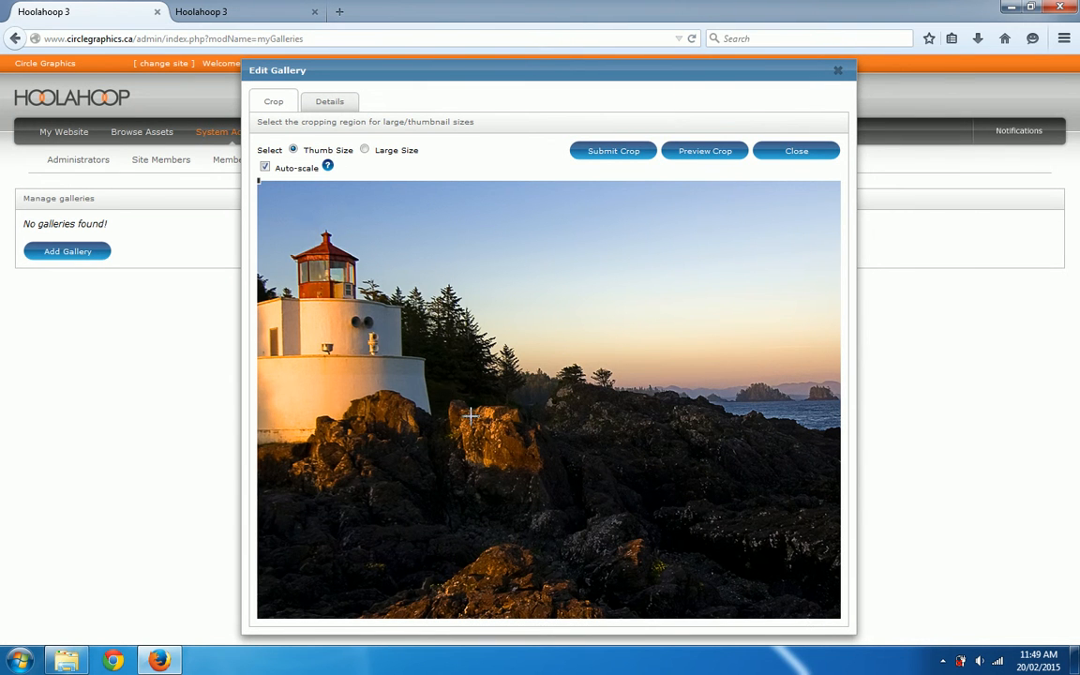
pyautogui.moveTo(567, 514); pyautogui.dragTo(257, 237)
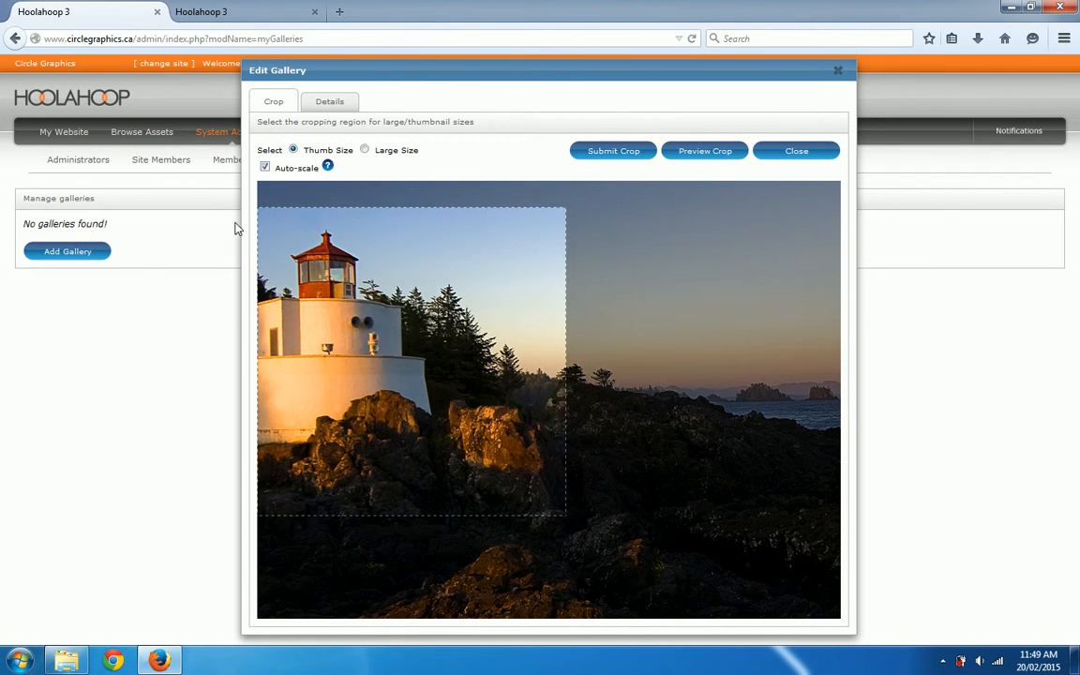
pyautogui.moveTo(385, 352); pyautogui.dragTo(357, 309)
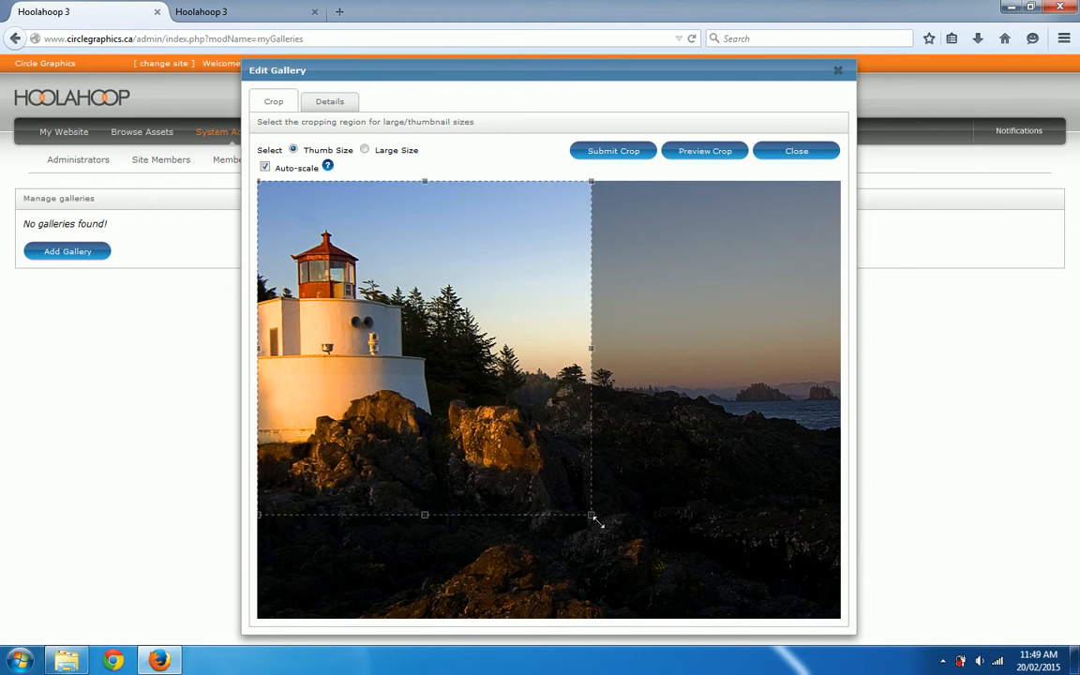
pyautogui.moveTo(627, 551); pyautogui.dragTo(630, 554)
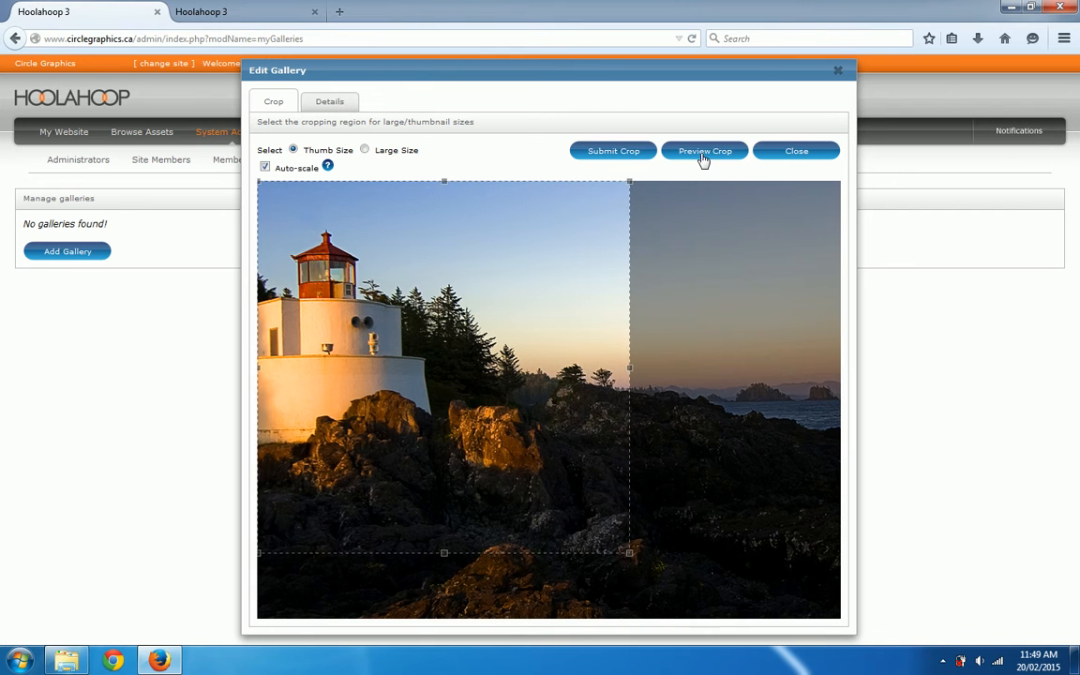
pyautogui.click(605, 153)
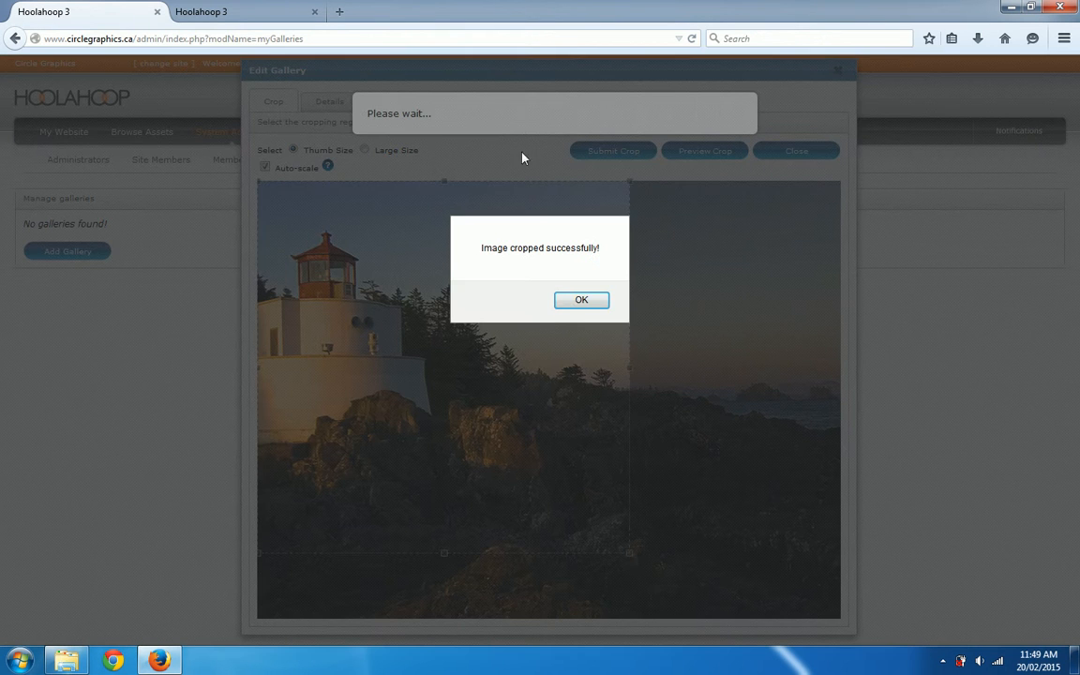
pyautogui.click(580, 301)
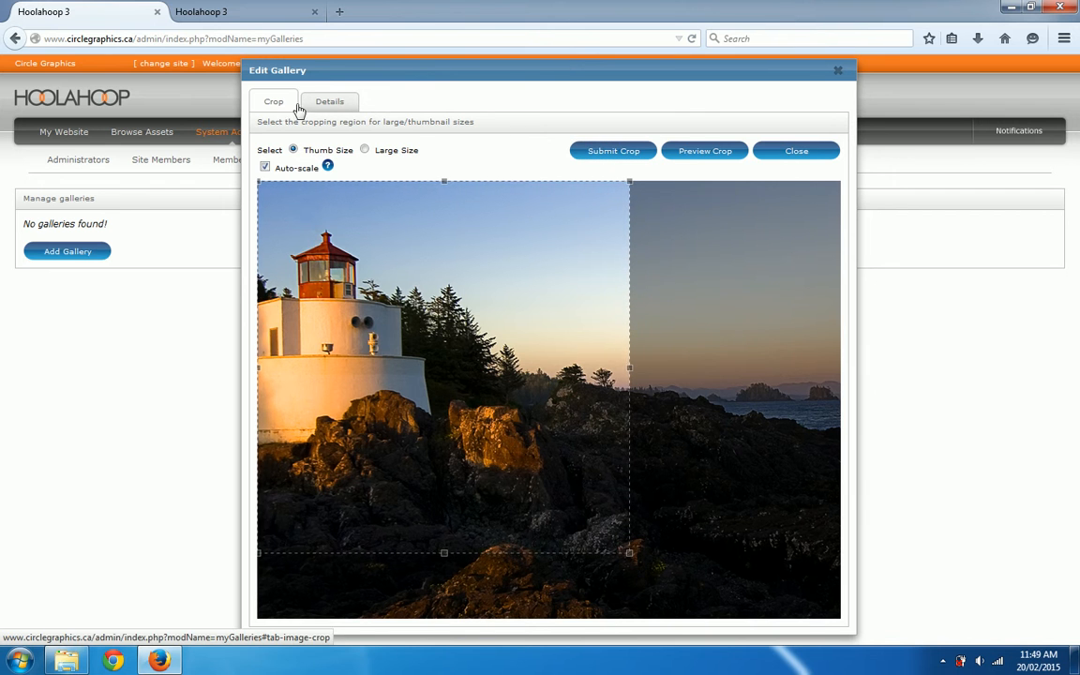
# Step: Save the lighthouse image's details with the name and ALT text left blank, and return to the gallery
pyautogui.click(348, 109)
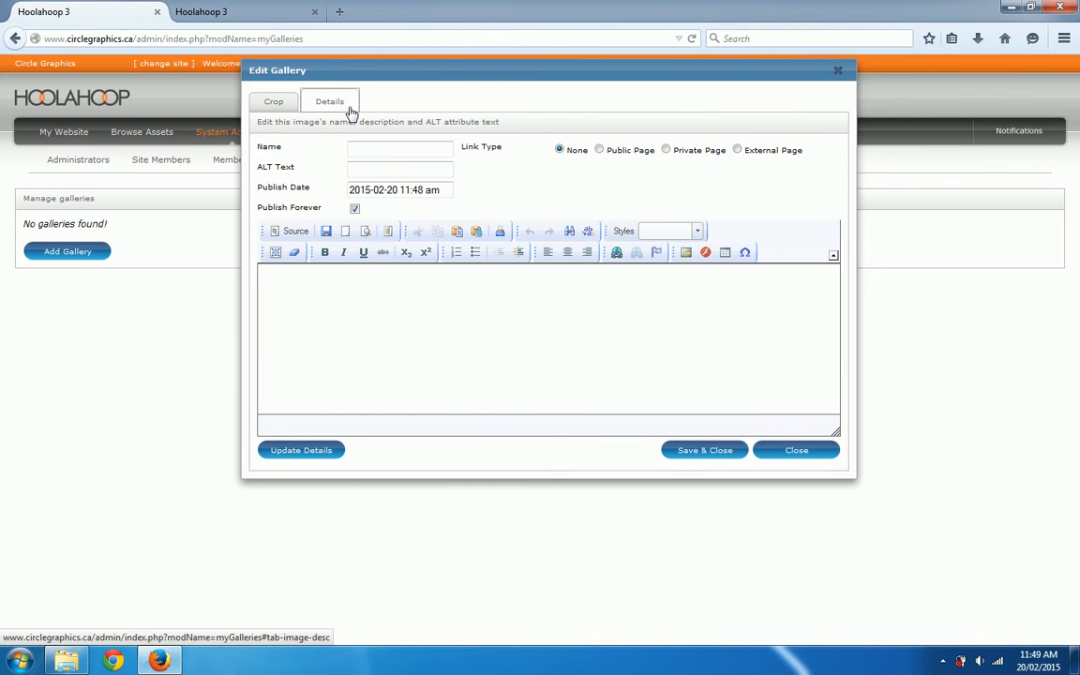
pyautogui.click(362, 171)
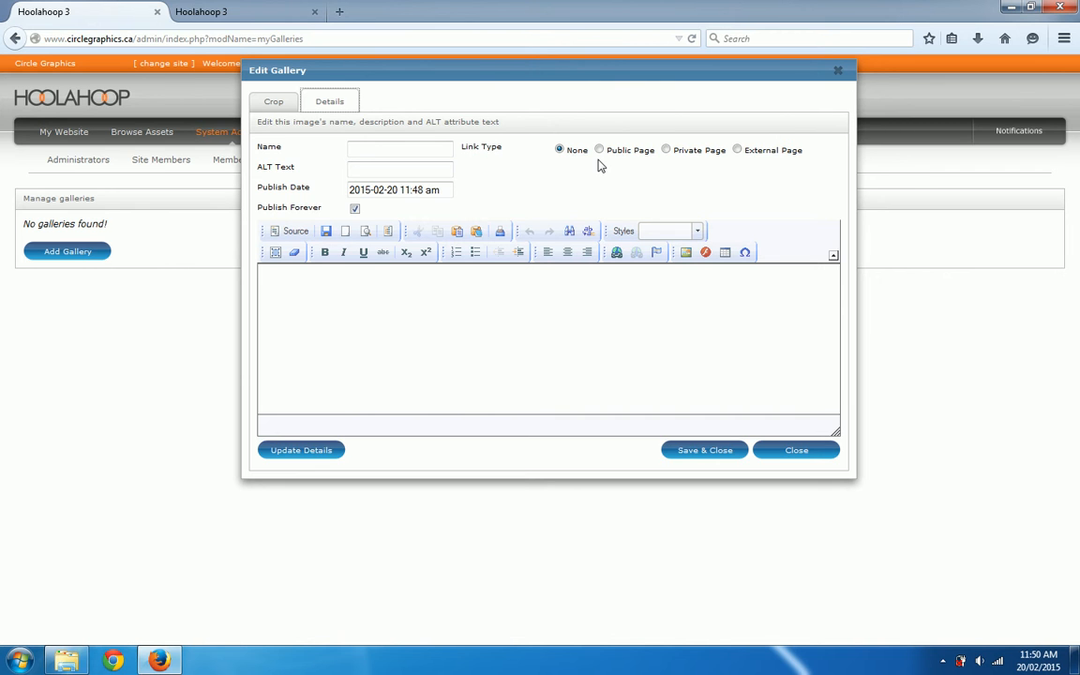
pyautogui.click(703, 451)
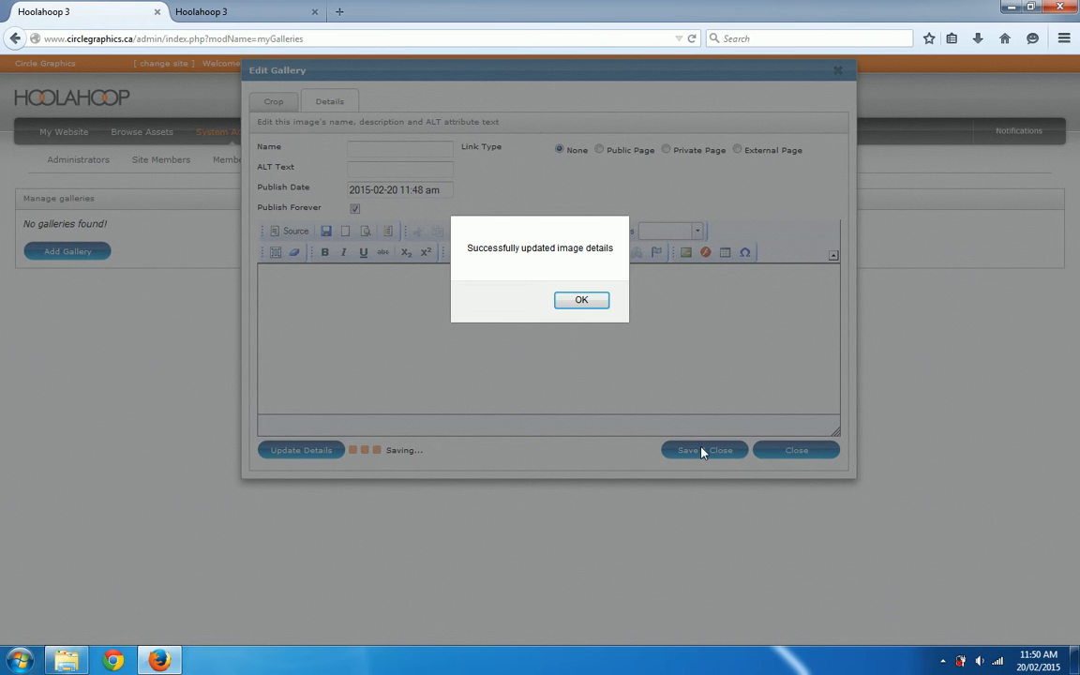
pyautogui.click(581, 301)
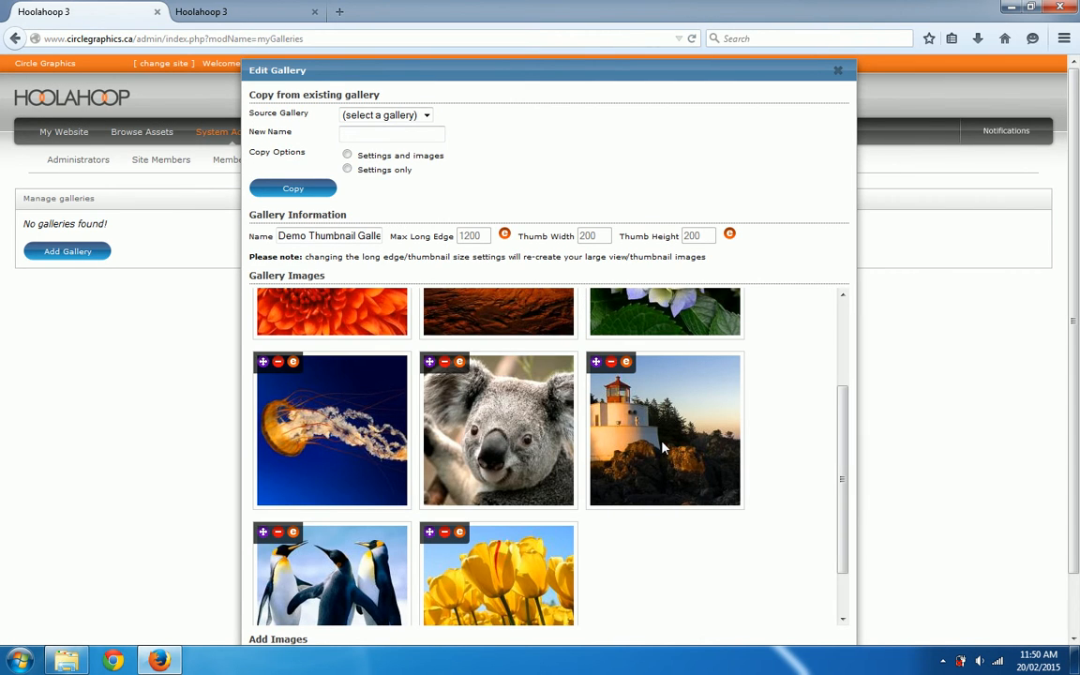
# Step: Review the gallery's thumbnails and save the Demo Thumbnail Gallery
pyautogui.scroll(3, 600, 412)
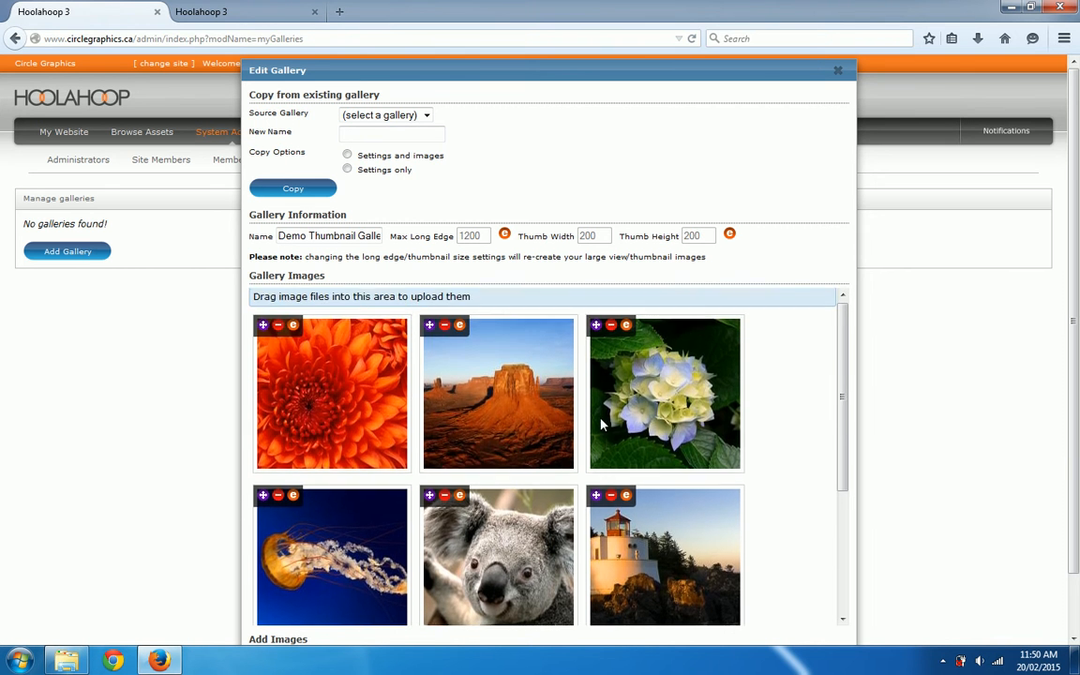
pyautogui.scroll(-4, 590, 410)
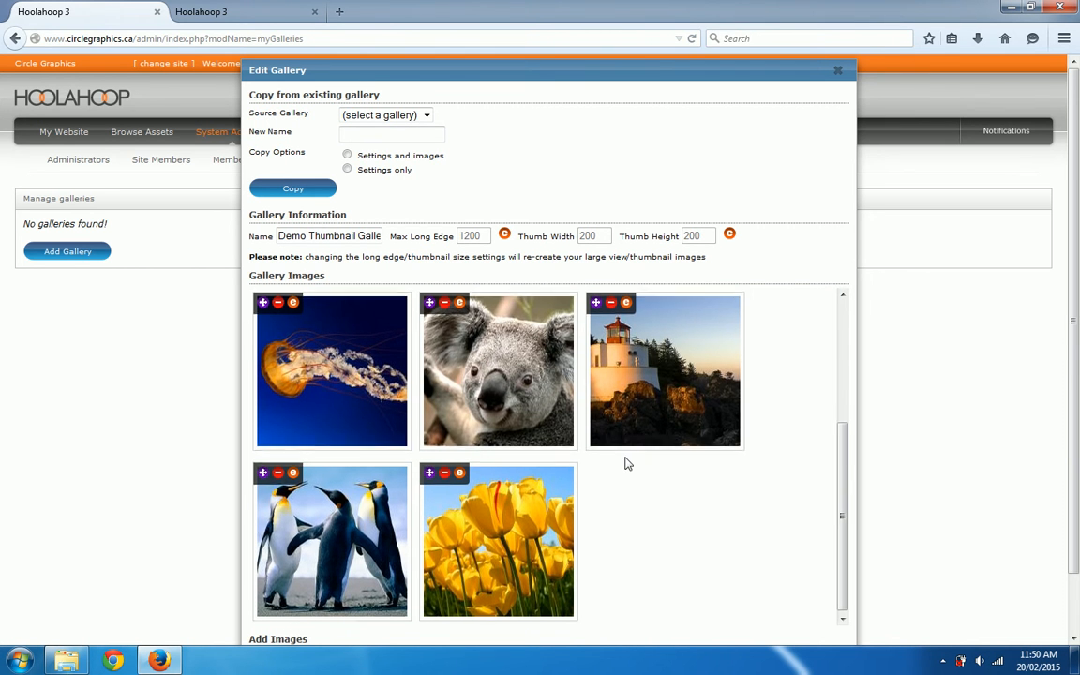
pyautogui.scroll(-2, 626, 461)
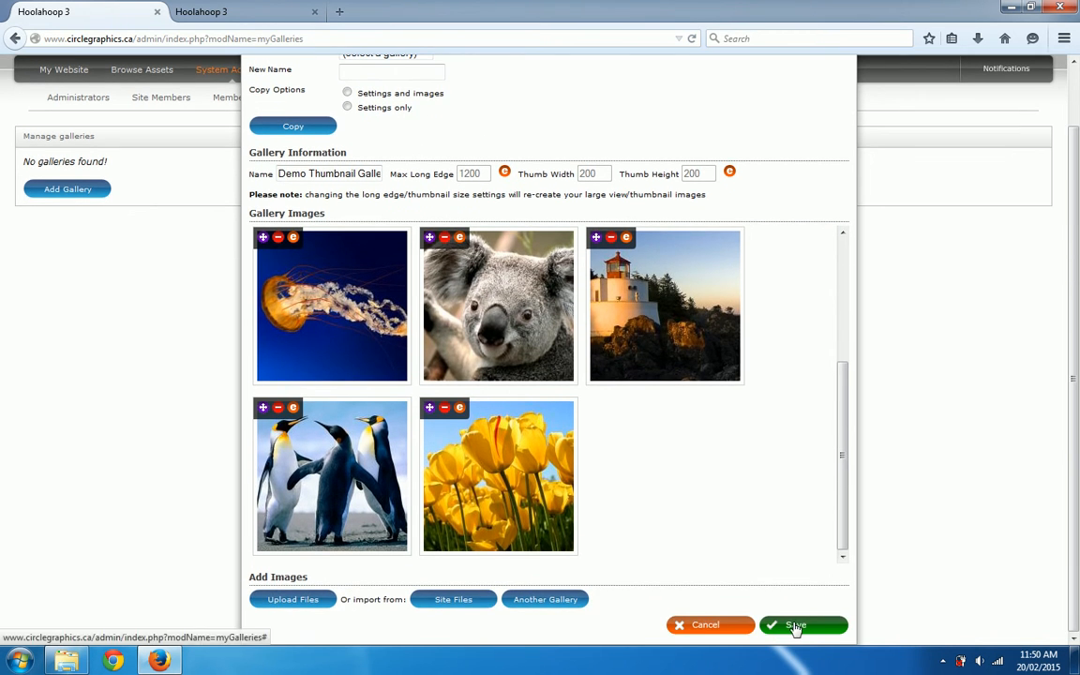
pyautogui.click(799, 628)
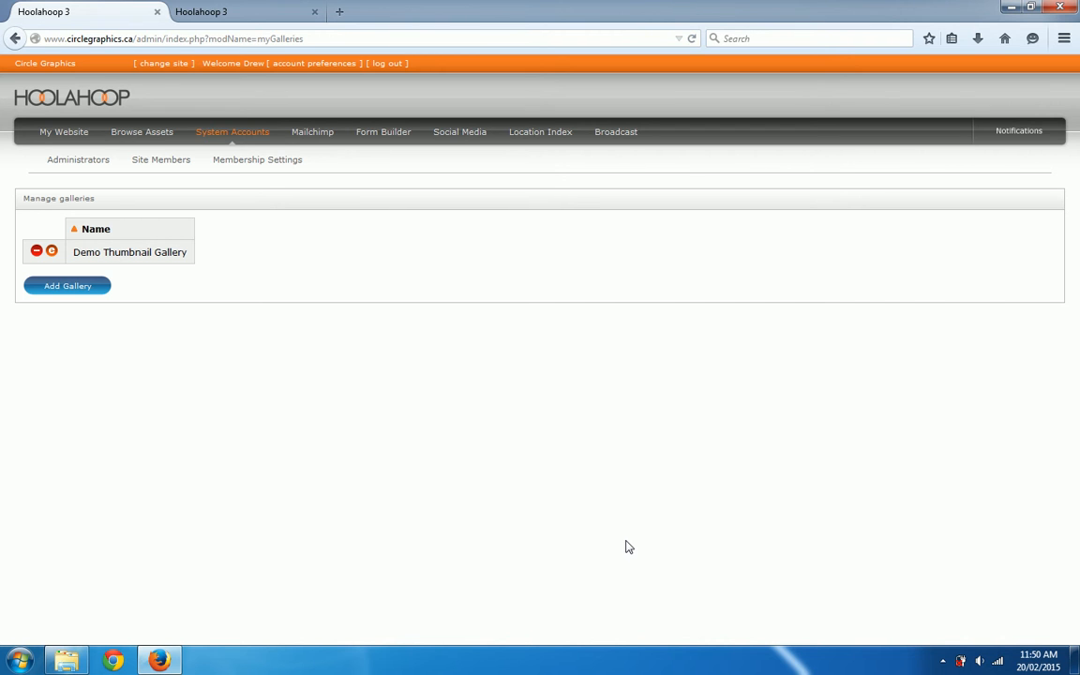
# Step: Return to the website's page list and open the Demo Page at its header text section
pyautogui.moveTo(49, 132)
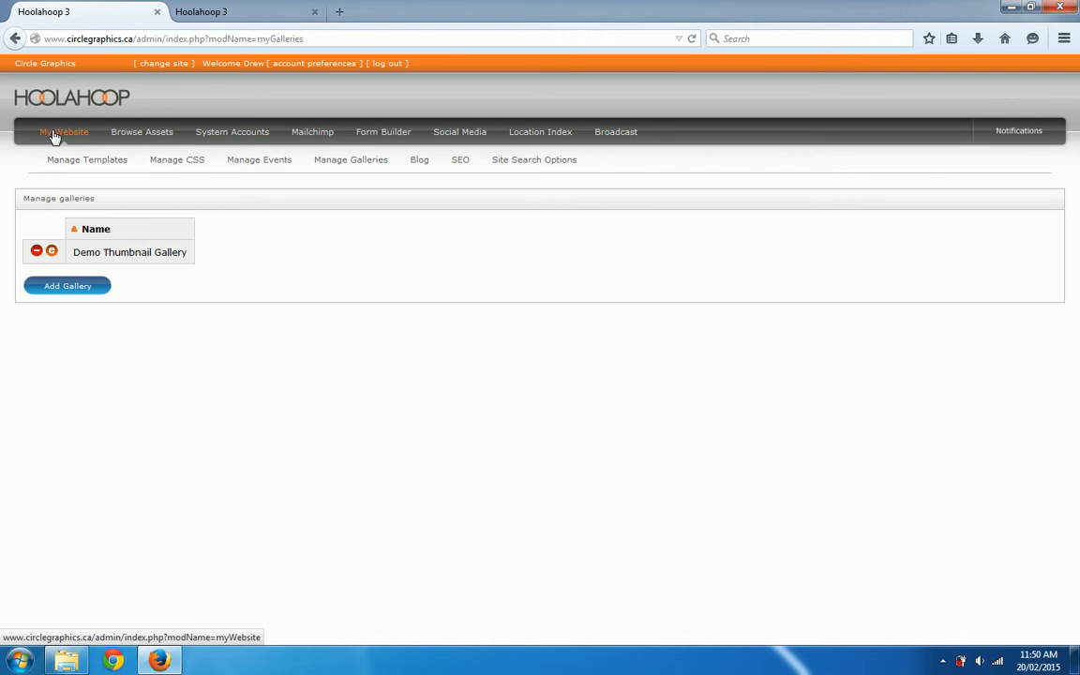
pyautogui.click(53, 134)
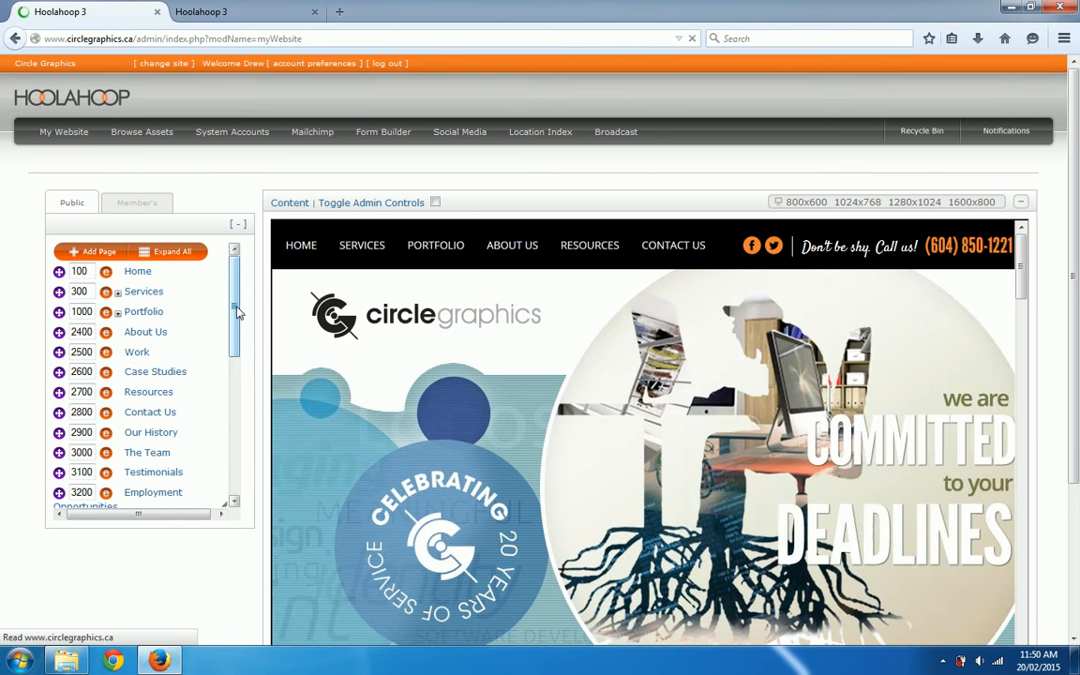
pyautogui.moveTo(237, 312); pyautogui.dragTo(237, 441)
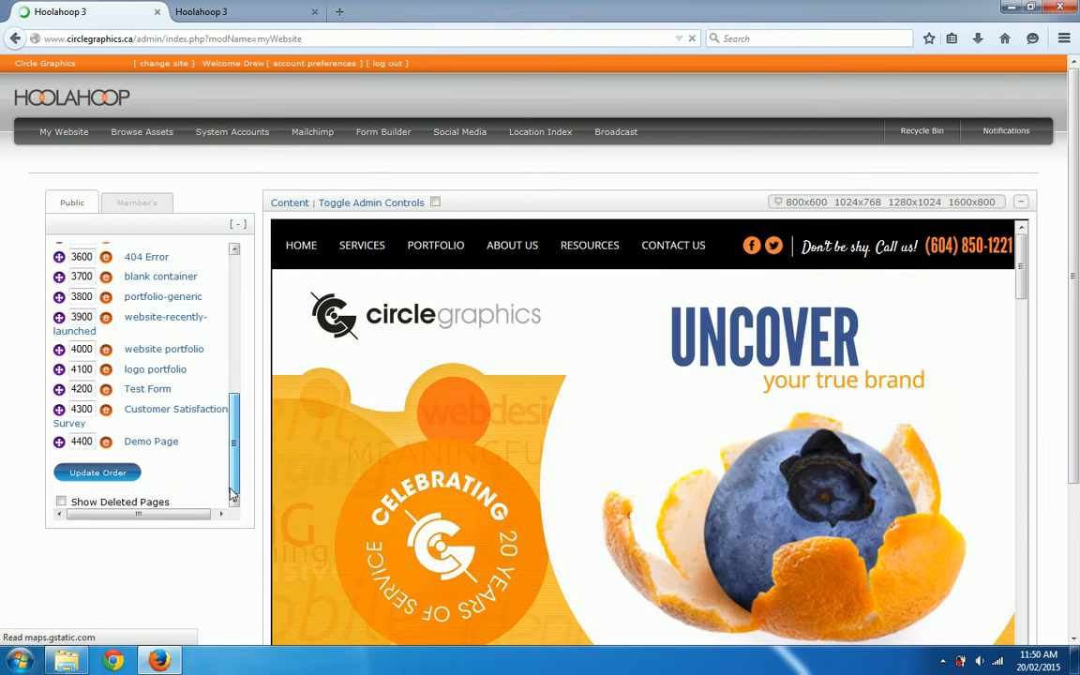
pyautogui.click(152, 442)
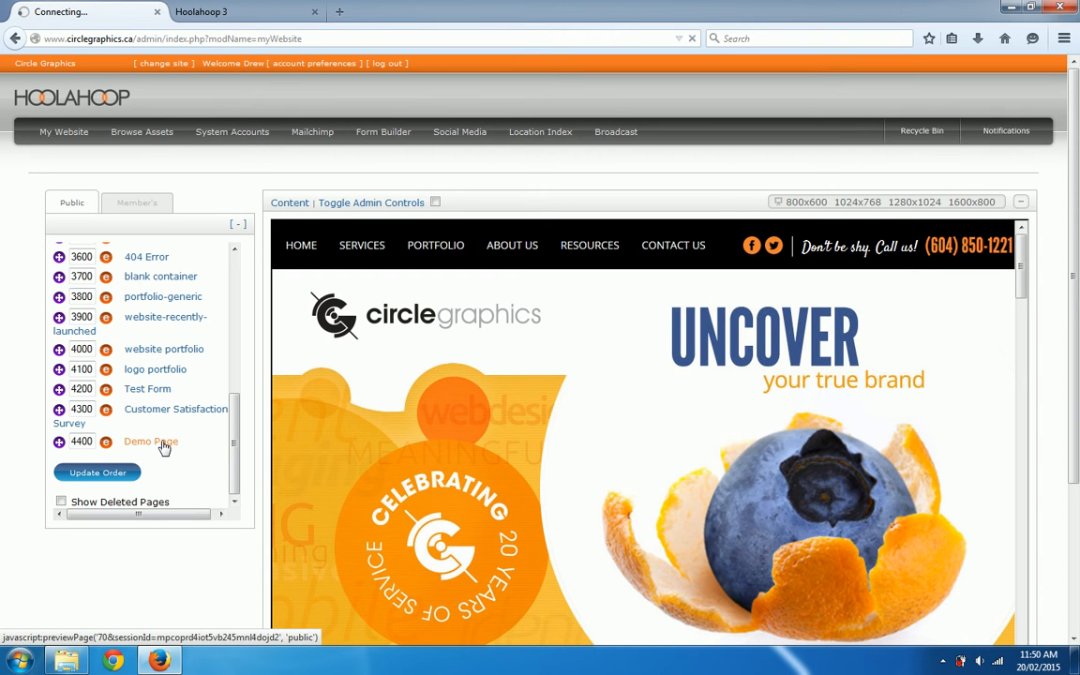
pyautogui.scroll(-6, 412, 345)
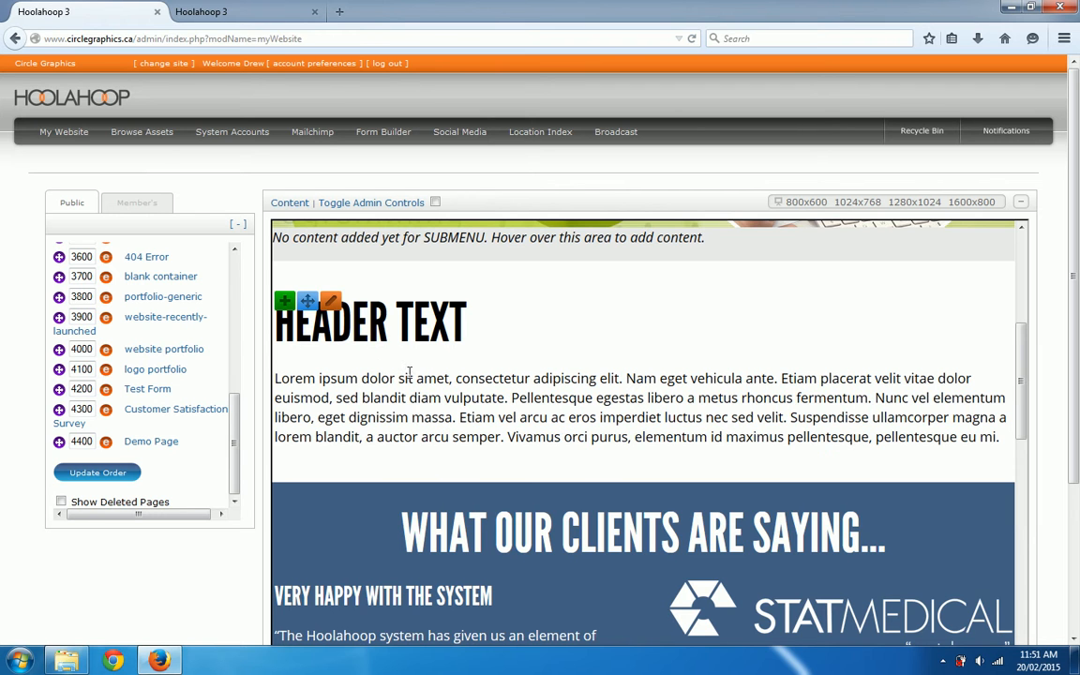
# Step: Add gallery content to the header text section, using the Demo Thumbnail Gallery with the Thumbnail Gallery display type
pyautogui.click(284, 301)
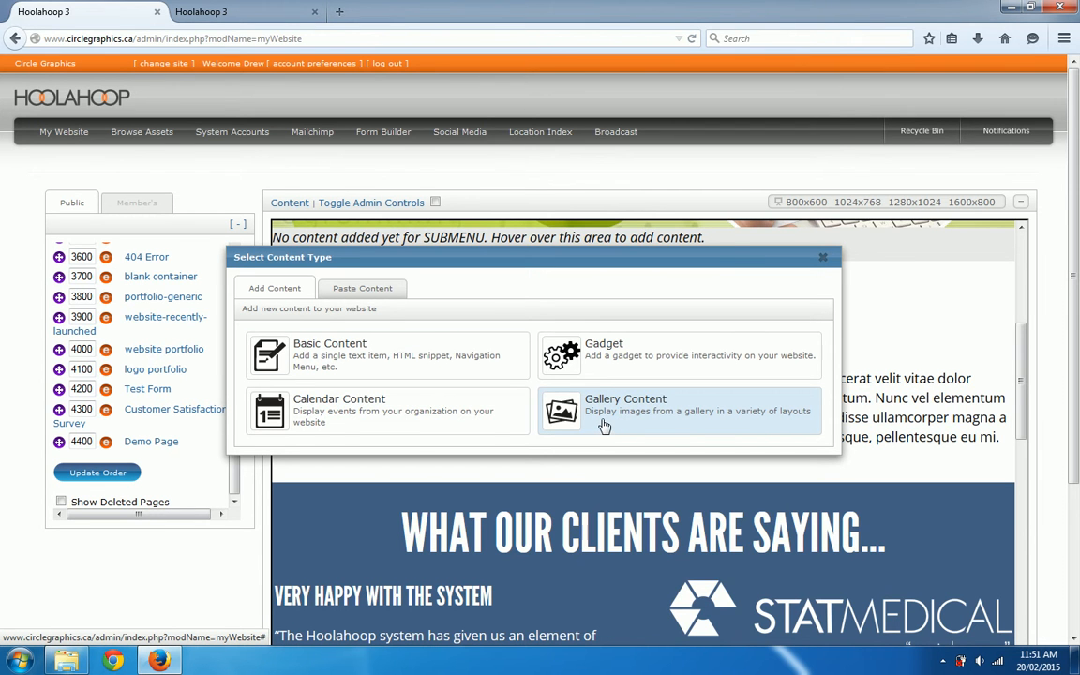
pyautogui.click(604, 427)
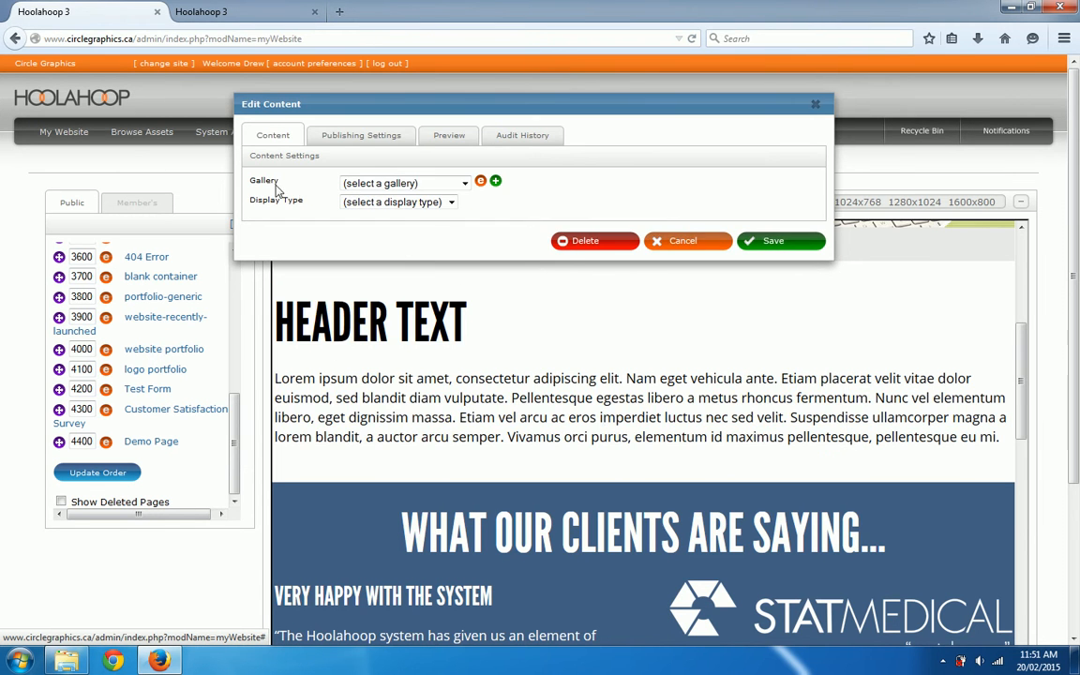
pyautogui.click(373, 186)
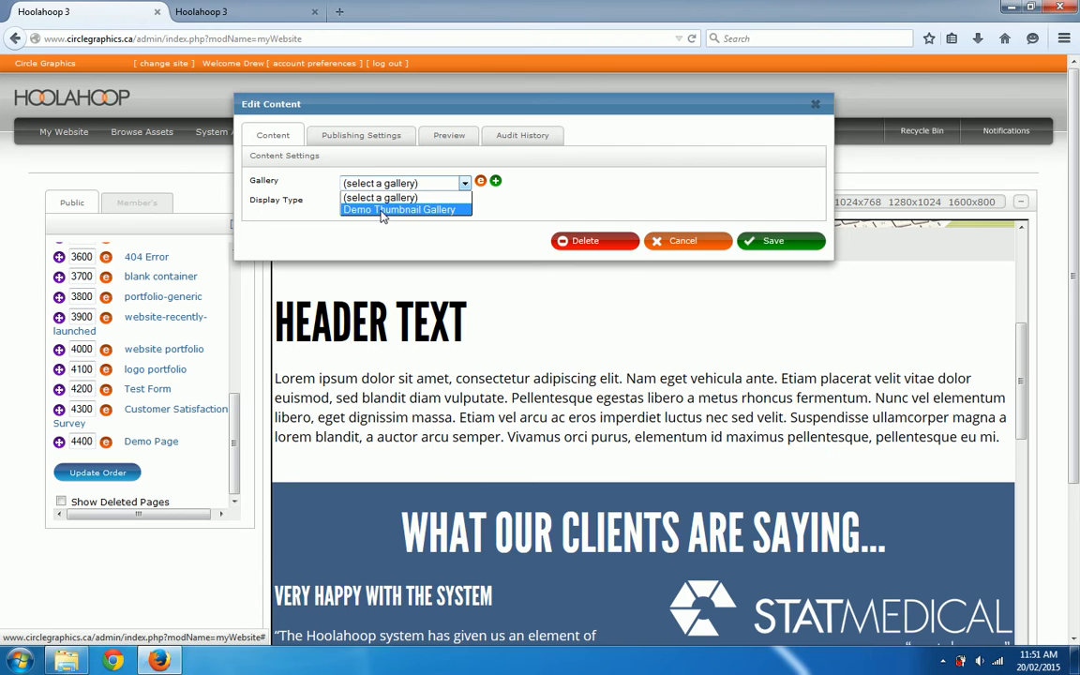
pyautogui.click(383, 211)
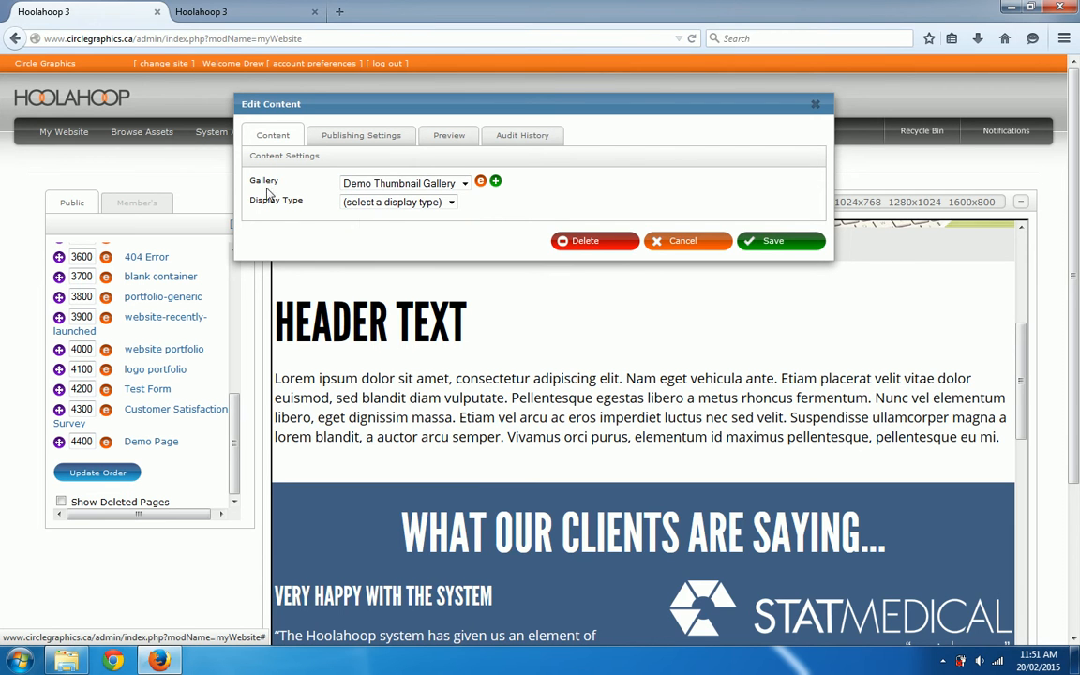
pyautogui.click(363, 204)
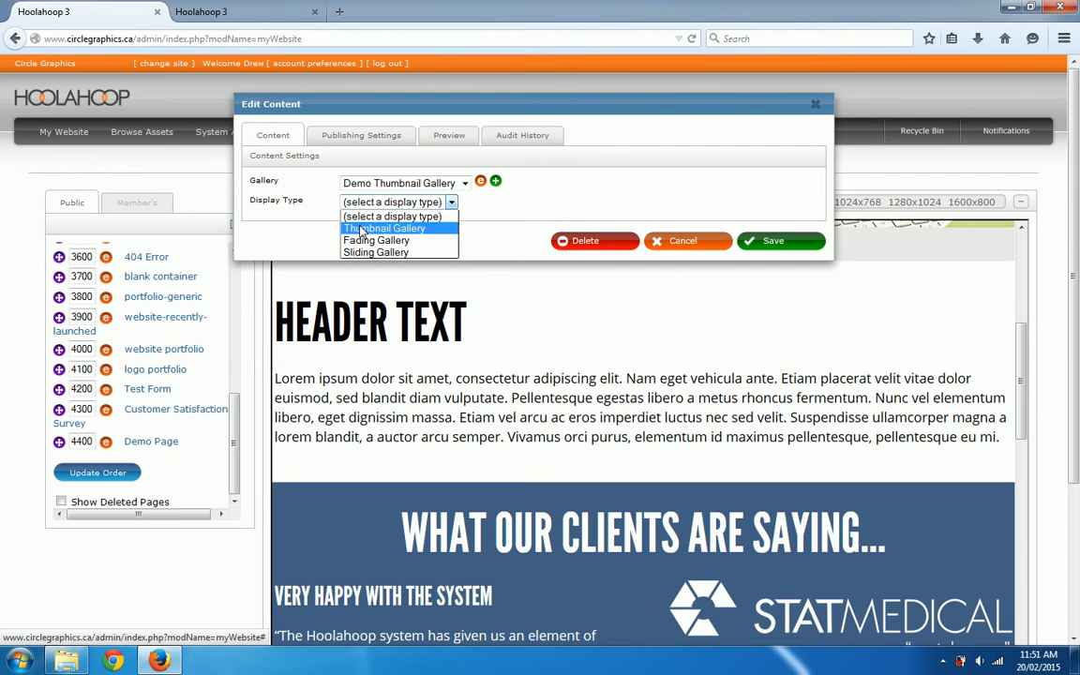
pyautogui.click(362, 230)
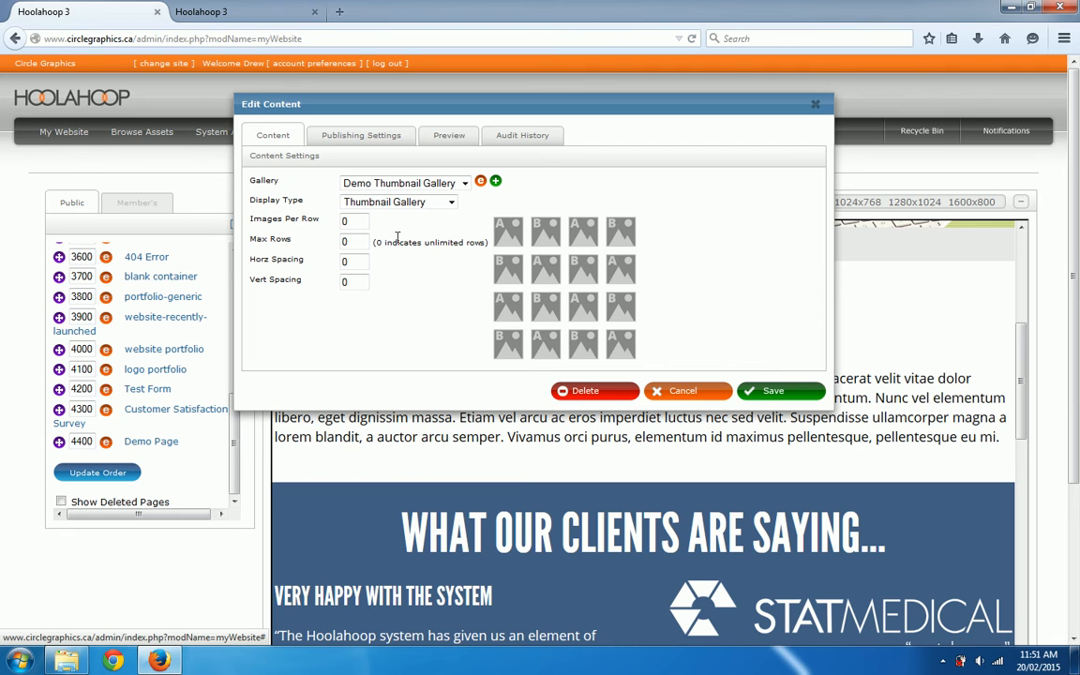
# Step: Set the gallery to 4 images per row with horizontal and vertical spacing of 3, and save the content
pyautogui.doubleClick(348, 221)
pyautogui.write('4')
pyautogui.click(349, 241)
pyautogui.doubleClick(356, 262)
pyautogui.write('3')
pyautogui.press('Tab')
pyautogui.write('3')
pyautogui.click(351, 262)
pyautogui.click(352, 281)
pyautogui.click(777, 391)
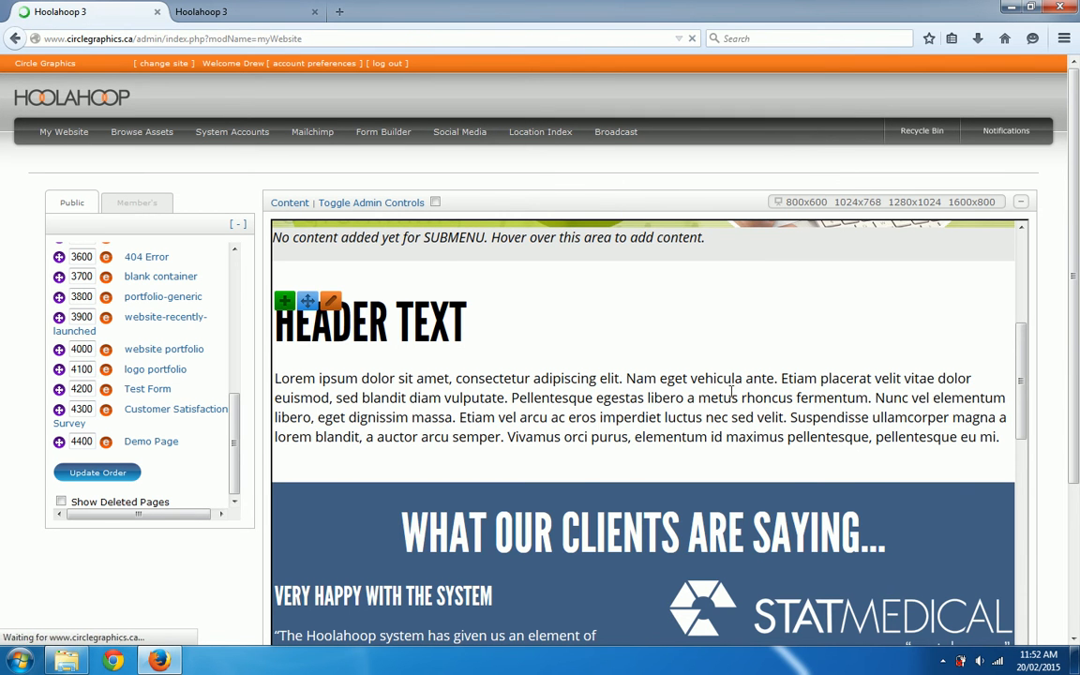
# Step: Check the placed gallery by enlarging the jellyfish image, browsing back to the desert image, and closing the enlarged view
pyautogui.scroll(-3, 708, 389)
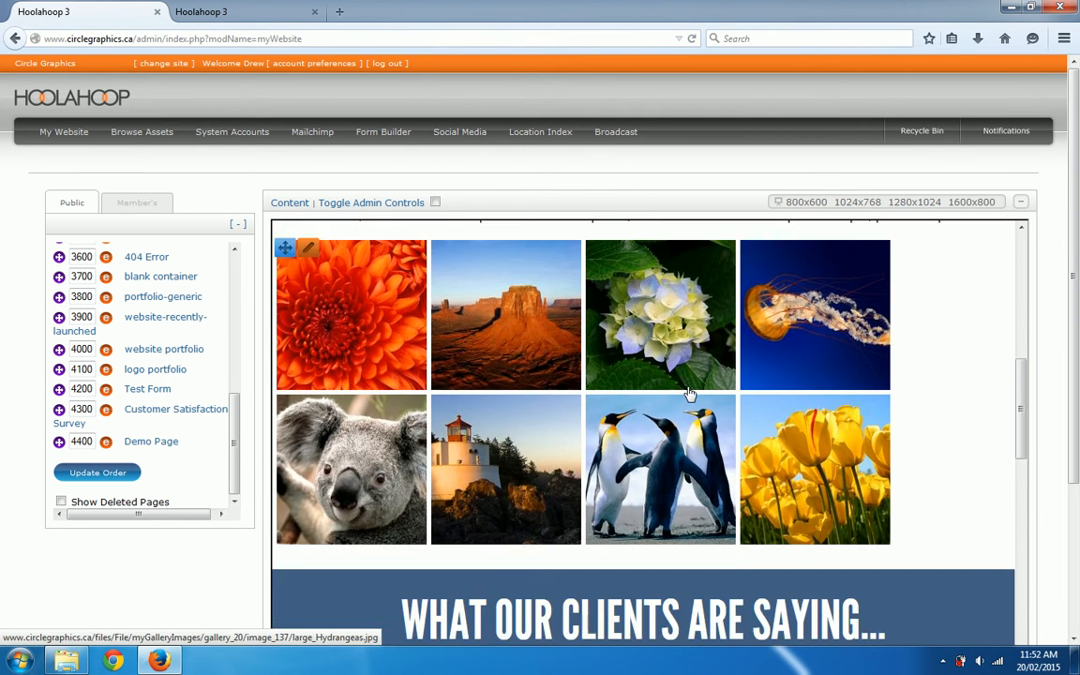
pyautogui.scroll(1, 691, 399)
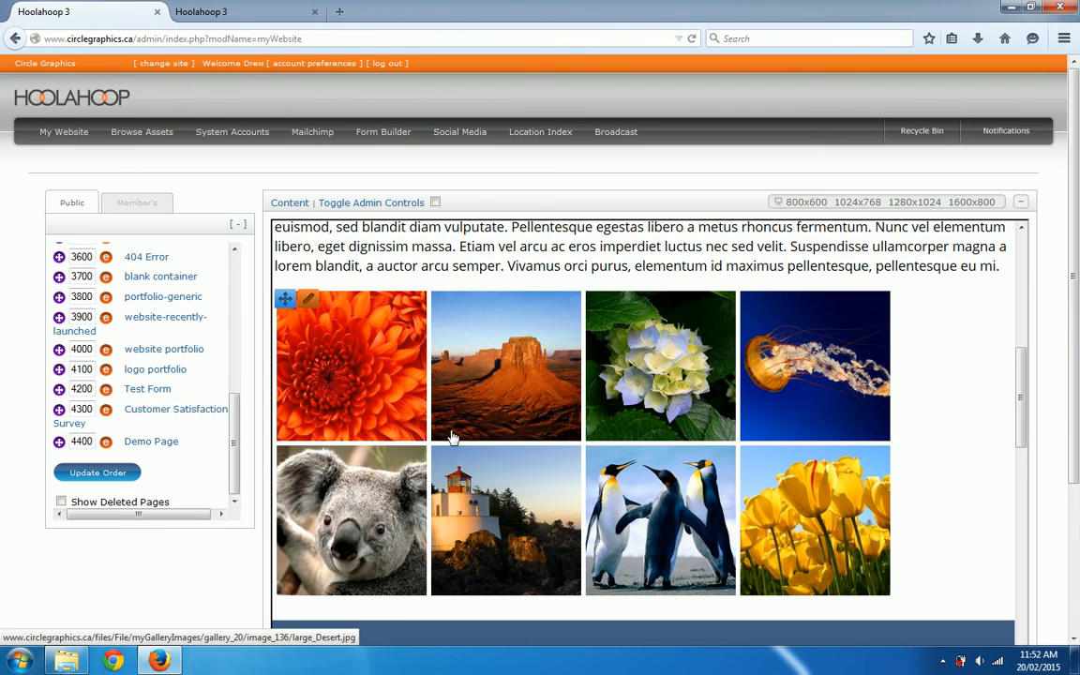
pyautogui.click(789, 405)
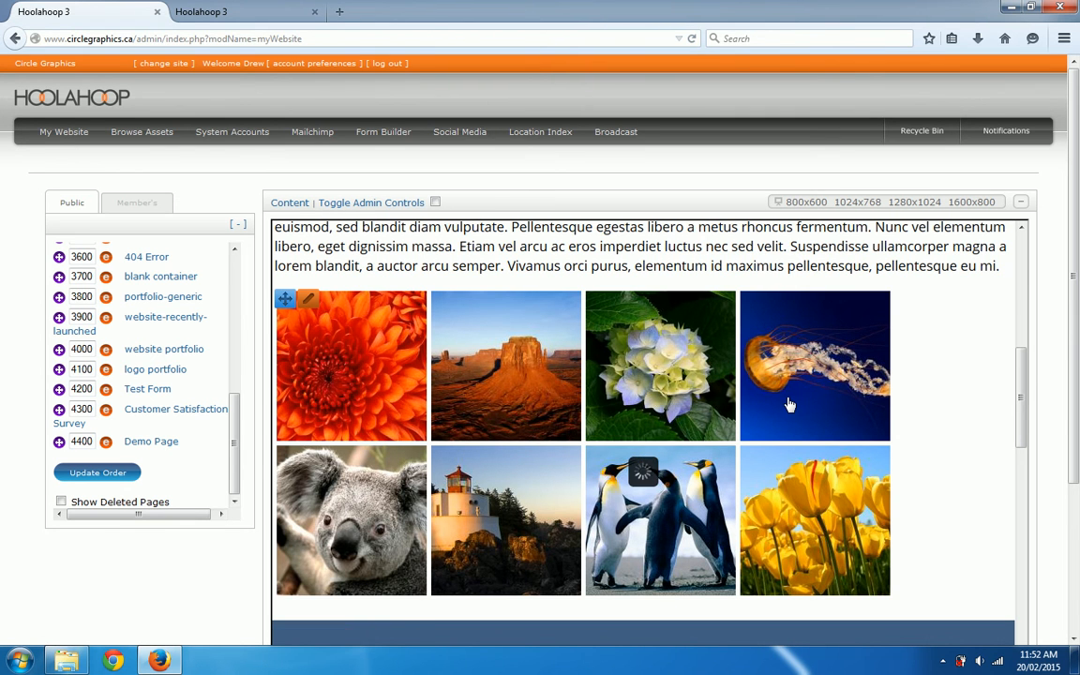
pyautogui.scroll(-2, 770, 402)
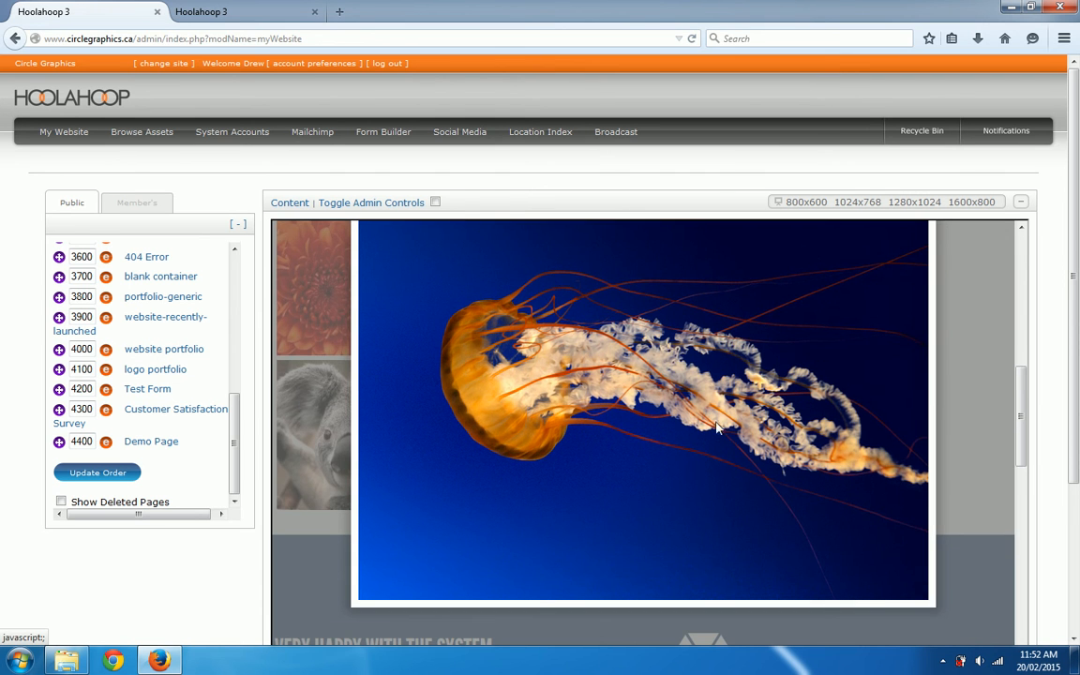
pyautogui.scroll(2, 662, 397)
pyautogui.scroll(1, 662, 397)
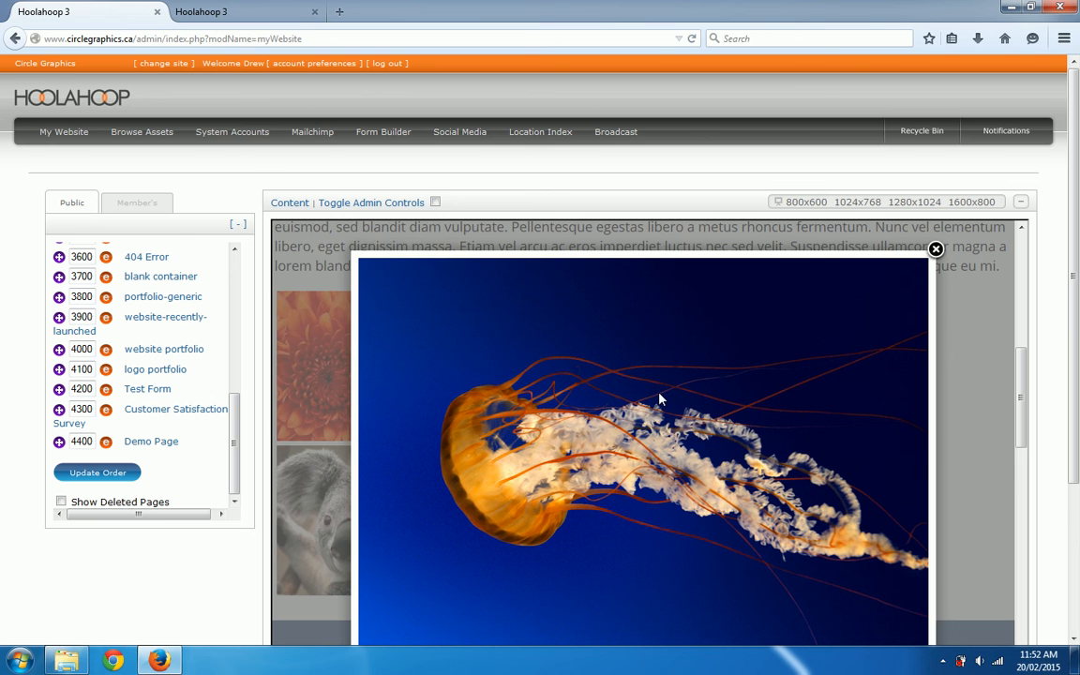
pyautogui.moveTo(403, 401)
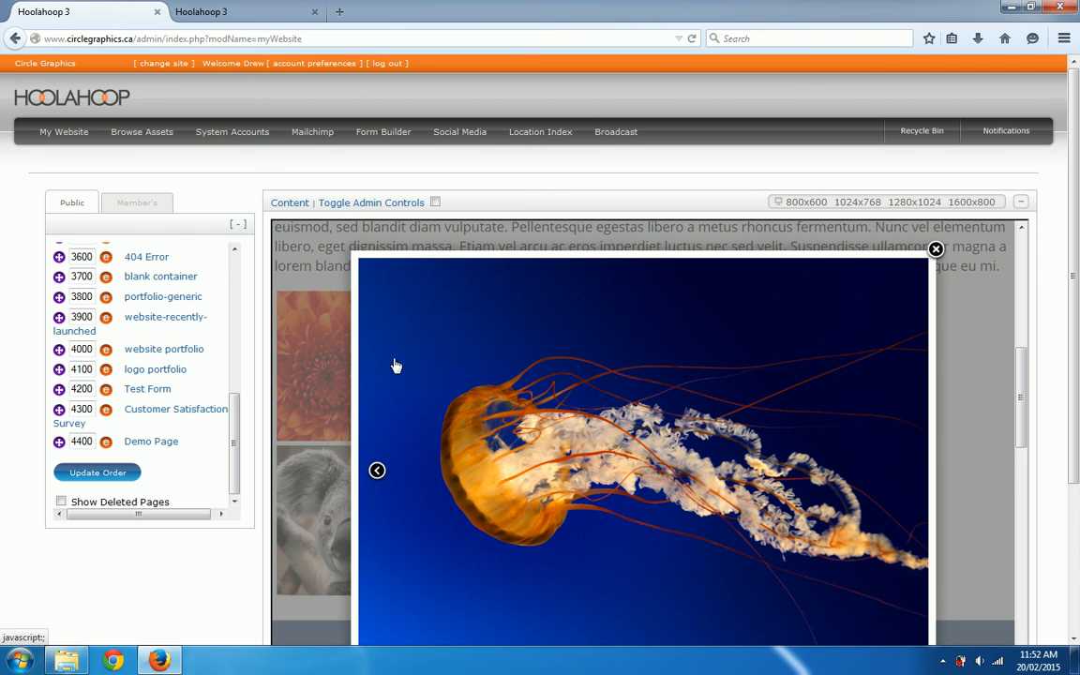
pyautogui.click(375, 470)
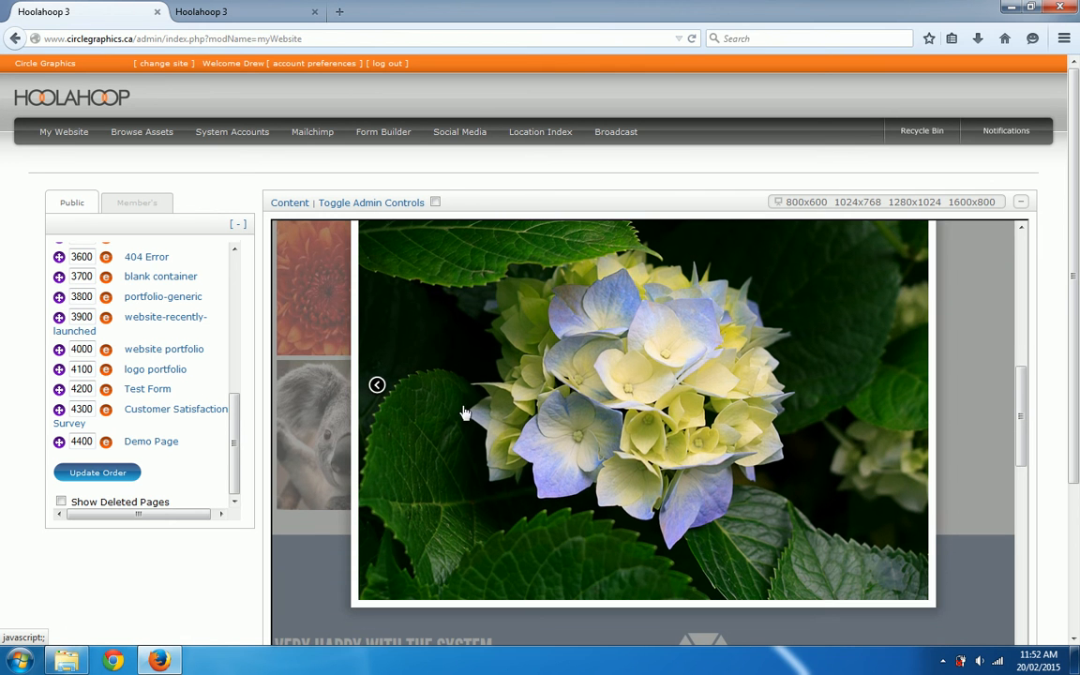
pyautogui.click(377, 384)
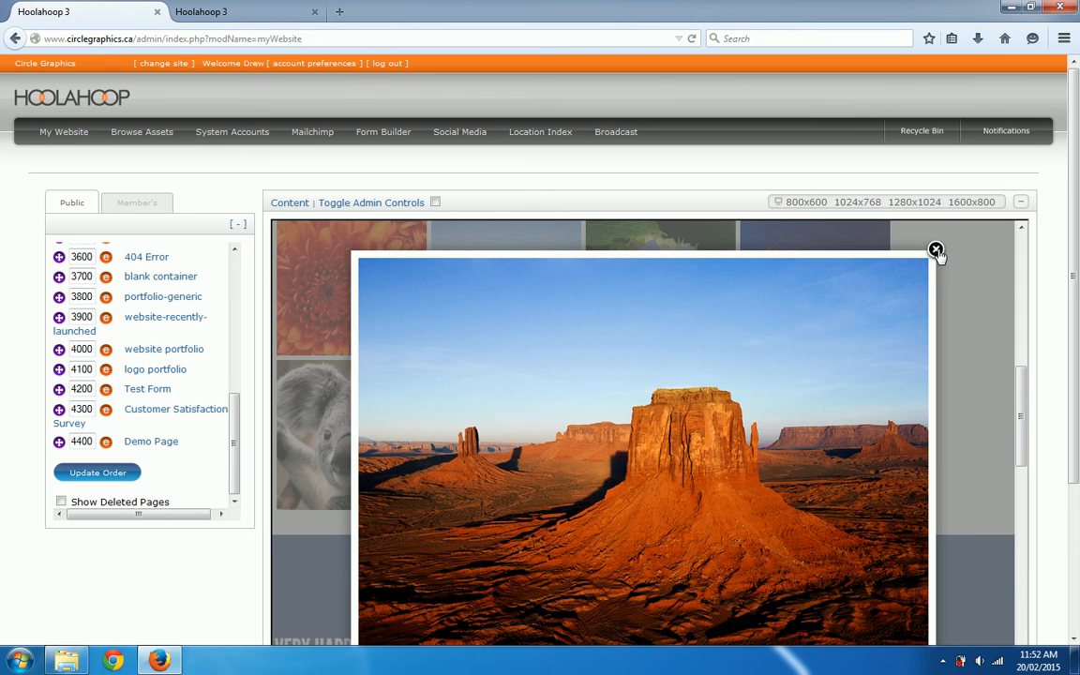
pyautogui.click(936, 251)
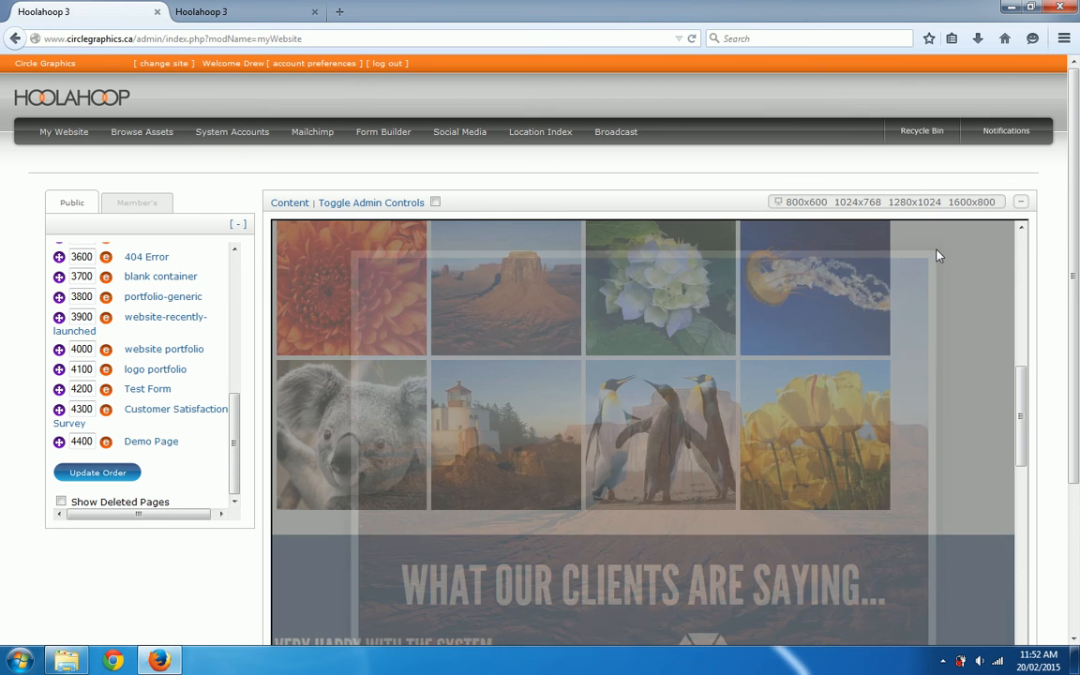